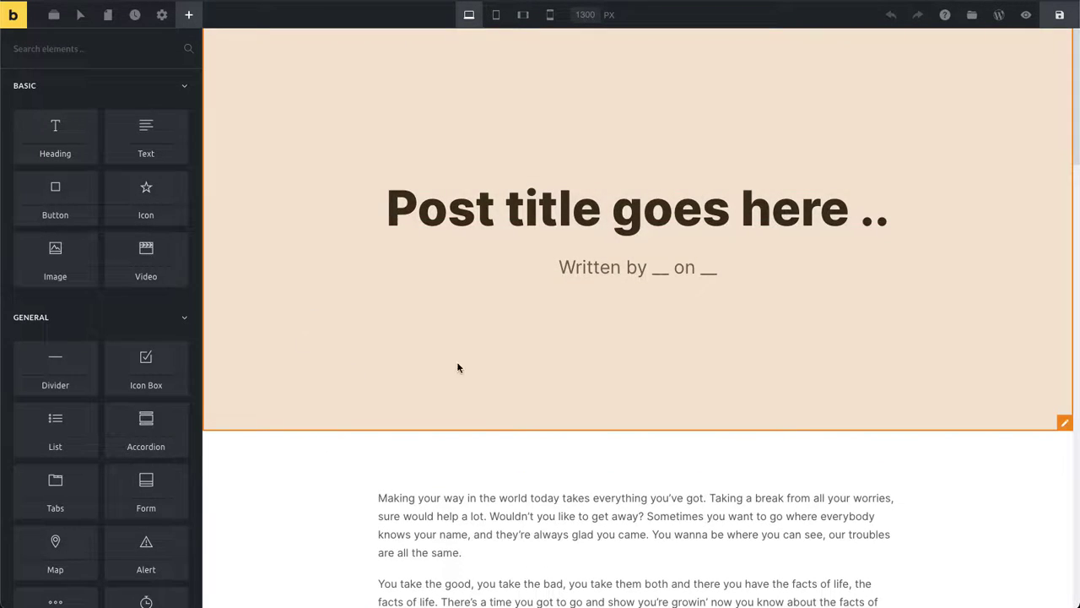
{"action": "scroll", "coordinate": [285, 363], "scroll_direction": "down", "scroll_amount": 5}
{"action": "scroll", "coordinate": [506, 367], "scroll_direction": "down", "scroll_amount": 15}
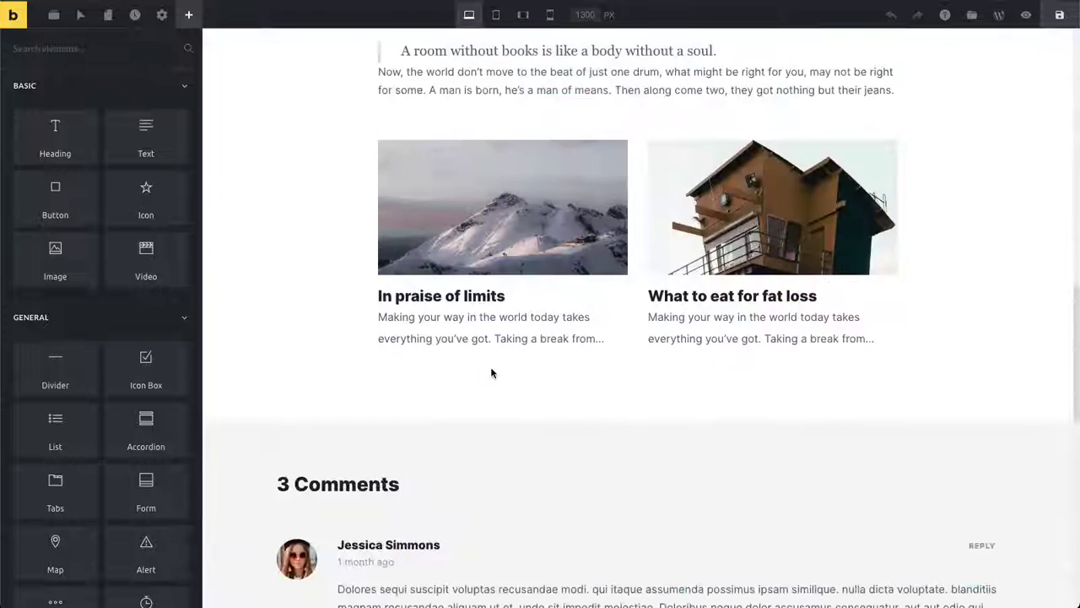
{"action": "scroll", "coordinate": [481, 401], "scroll_direction": "down", "scroll_amount": 5}
{"action": "scroll", "coordinate": [498, 456], "scroll_direction": "down", "scroll_amount": 2}
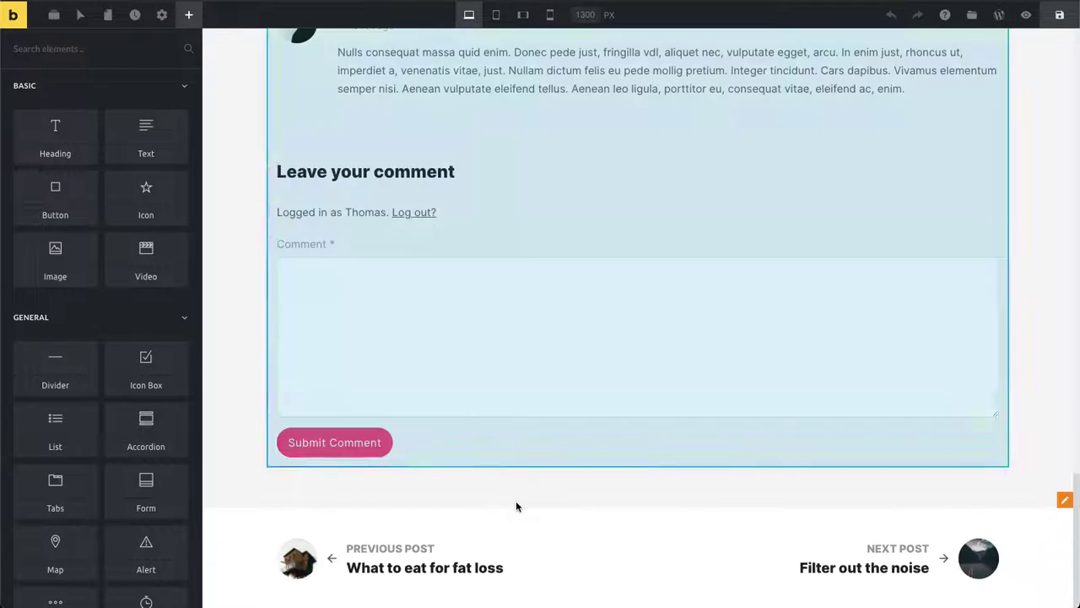
{"action": "scroll", "coordinate": [456, 472], "scroll_direction": "up", "scroll_amount": 20}
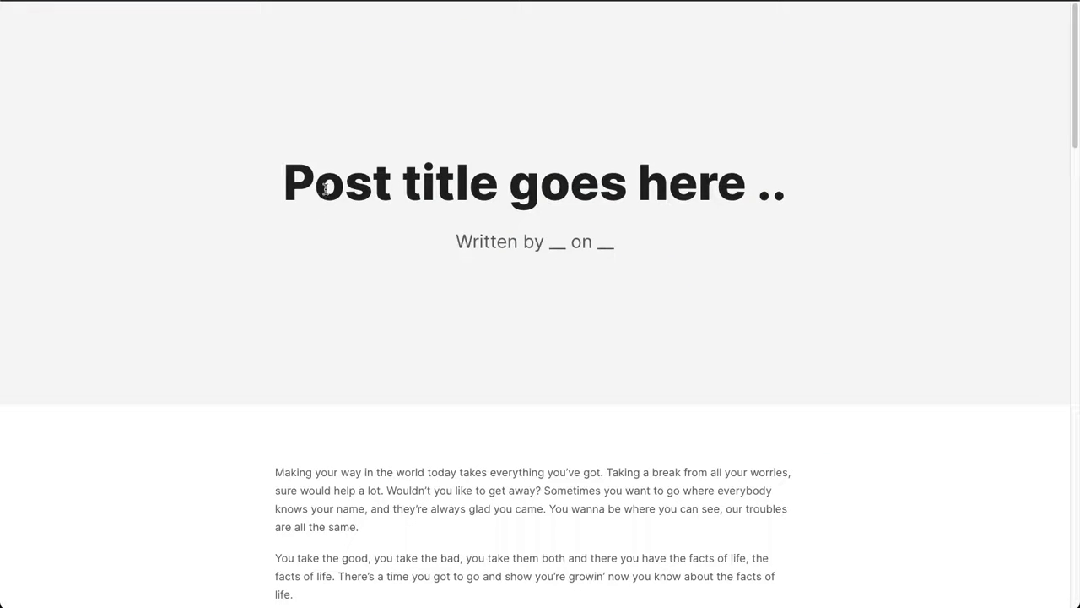
{"action": "left_click_drag", "start_coordinate": [326, 191], "coordinate": [504, 187]}
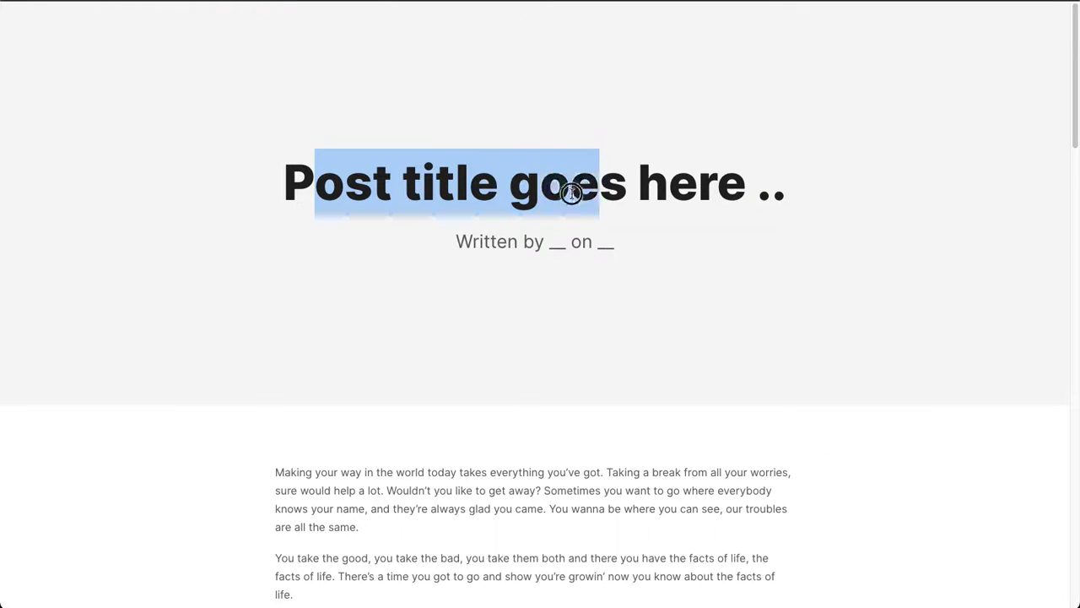
{"action": "left_click", "coordinate": [495, 144]}
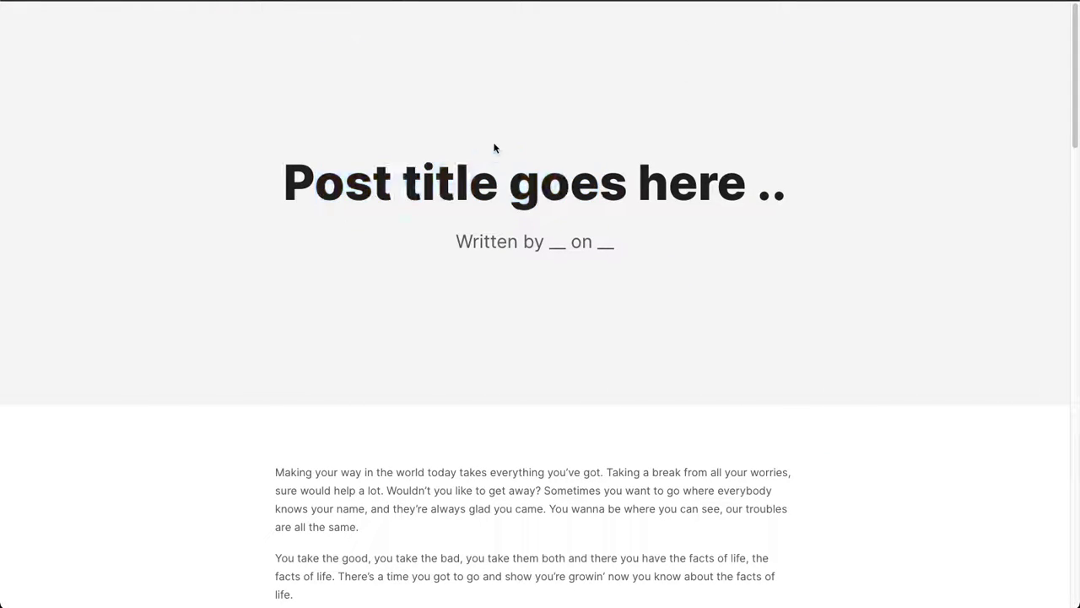
{"action": "left_click_drag", "start_coordinate": [345, 185], "coordinate": [572, 187]}
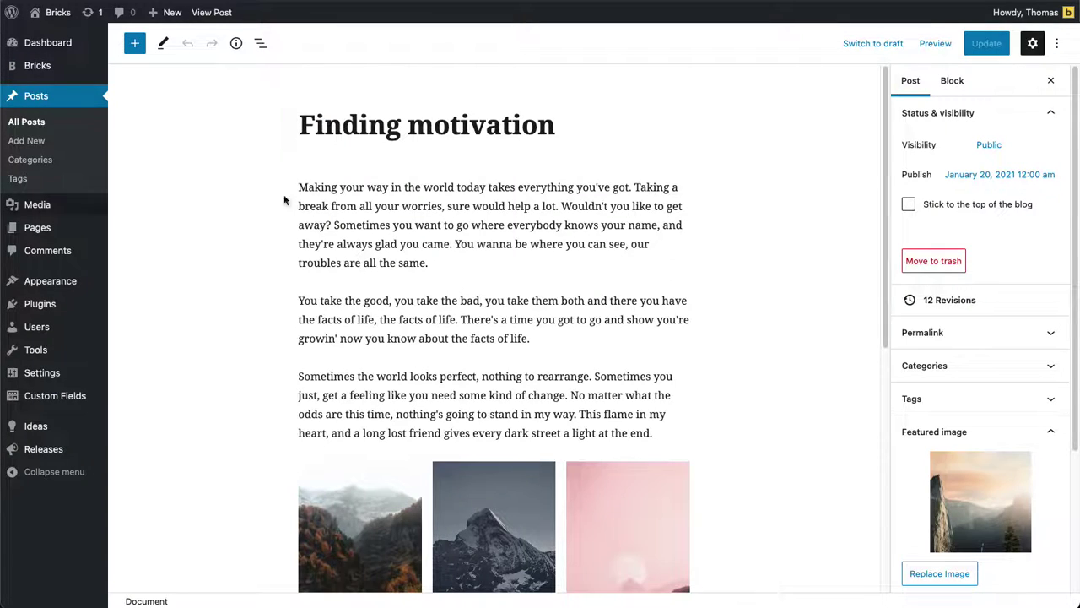
{"action": "left_click_drag", "start_coordinate": [513, 125], "coordinate": [312, 120]}
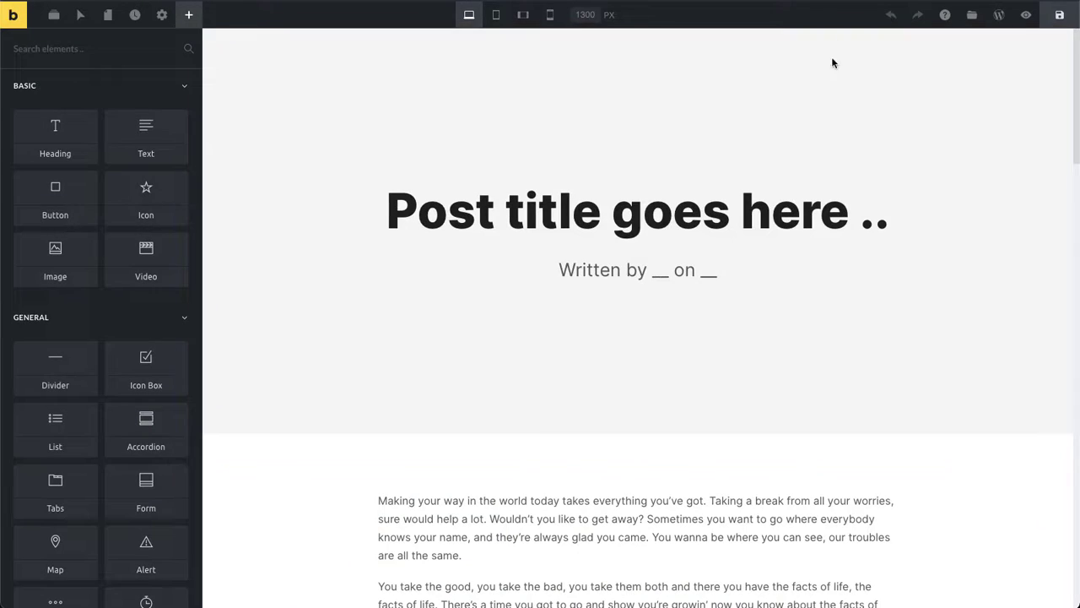
{"action": "left_click", "coordinate": [475, 215]}
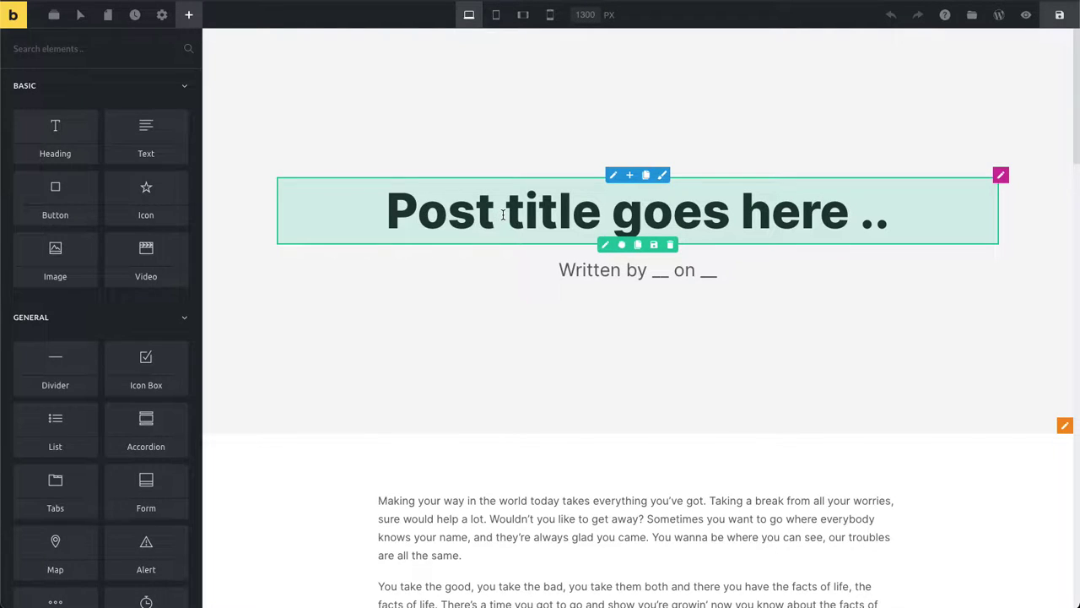
- Replace the hero heading's placeholder text with the dynamic {post_title} Post Title tag
{"action": "left_click", "coordinate": [506, 216]}
{"action": "key", "text": "ctrl+a"}
{"action": "key", "text": "BackSpace"}
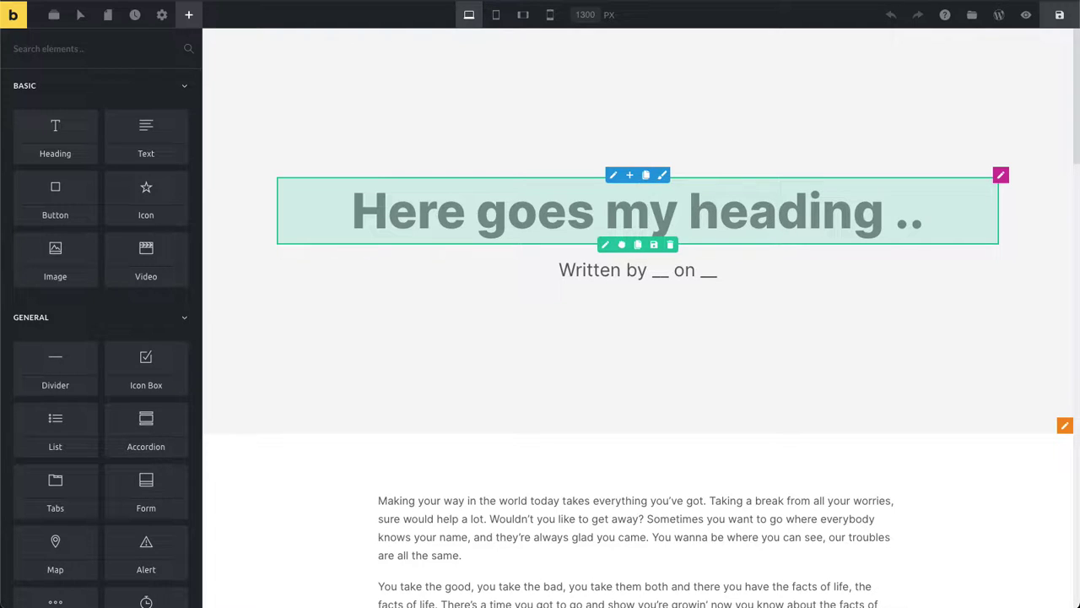
{"action": "type", "text": "{"}
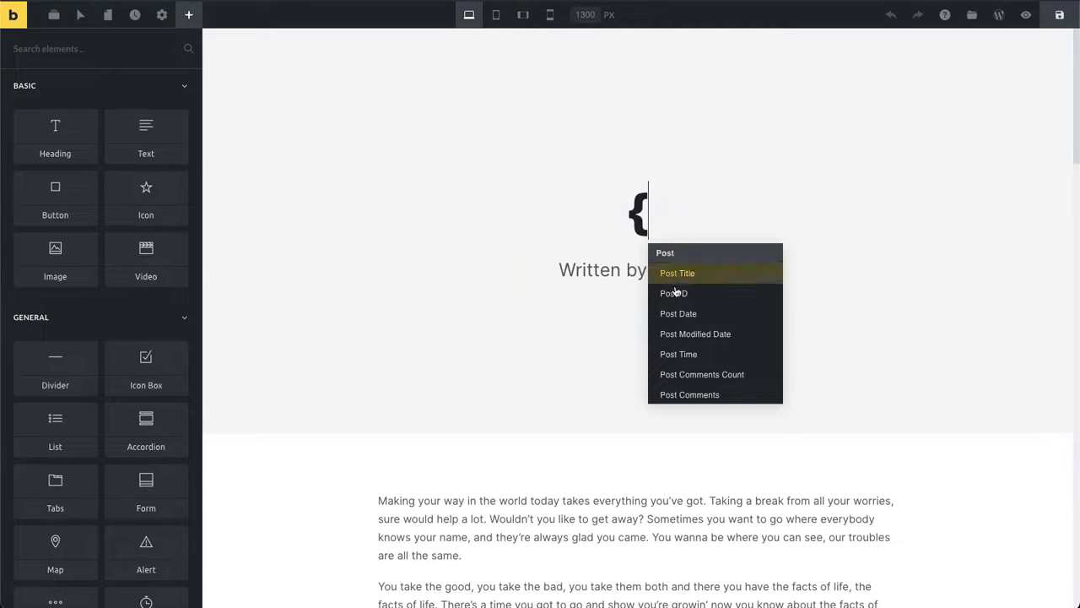
{"action": "left_click", "coordinate": [715, 274]}
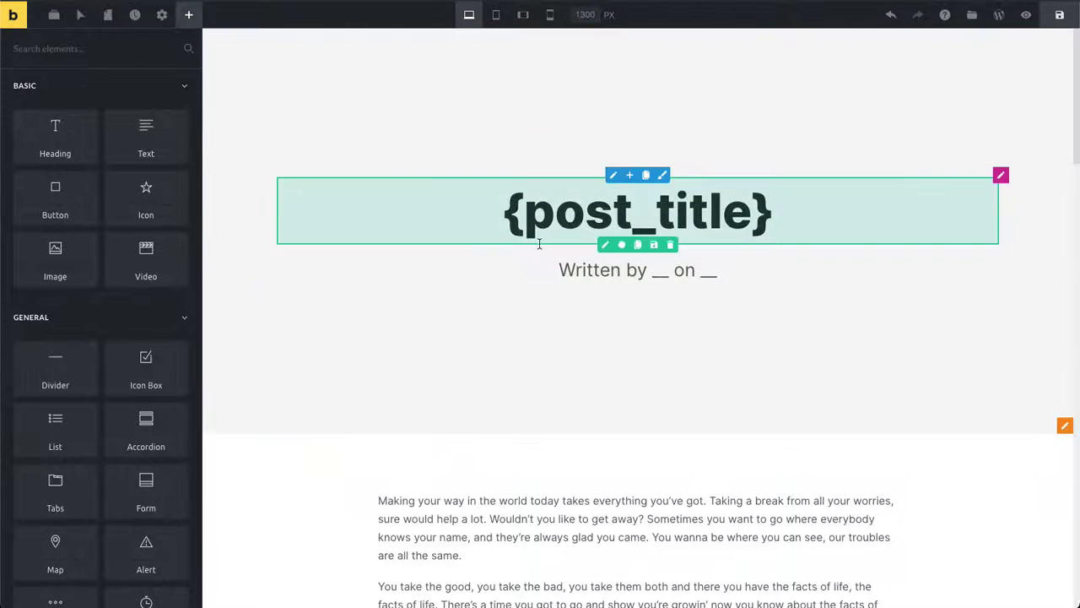
- Replace the blank after 'Written by' with the dynamic {author_name} tag
{"action": "left_click", "coordinate": [624, 272]}
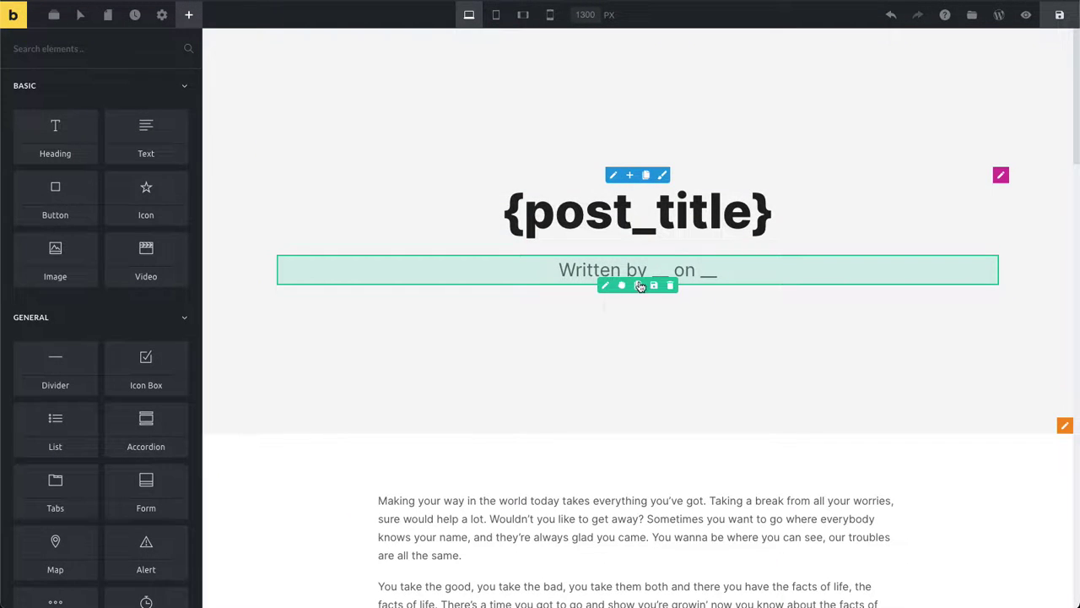
{"action": "left_click", "coordinate": [606, 285]}
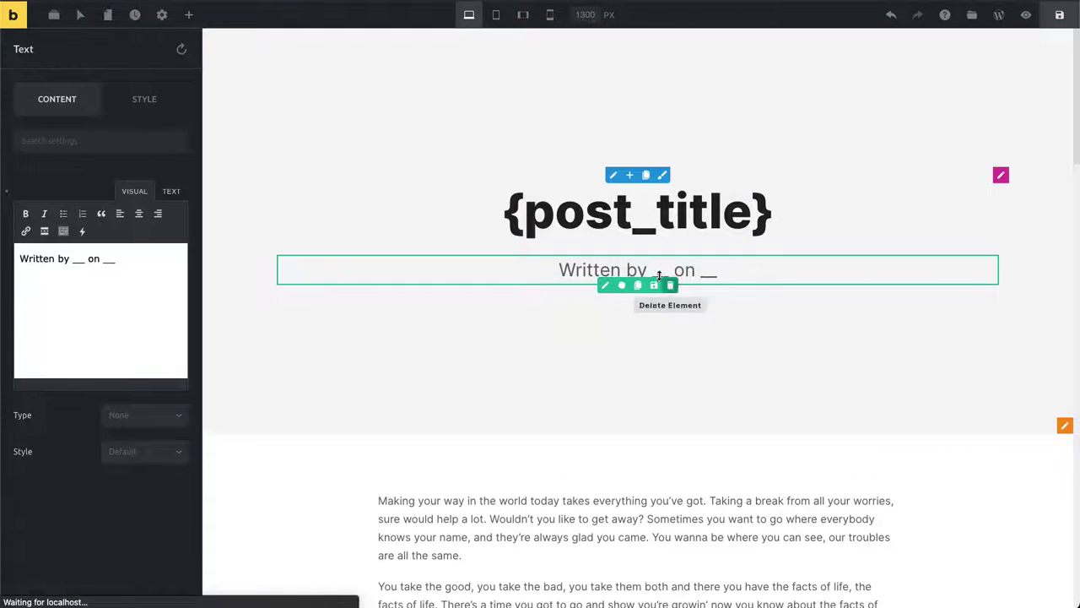
{"action": "left_click", "coordinate": [81, 259]}
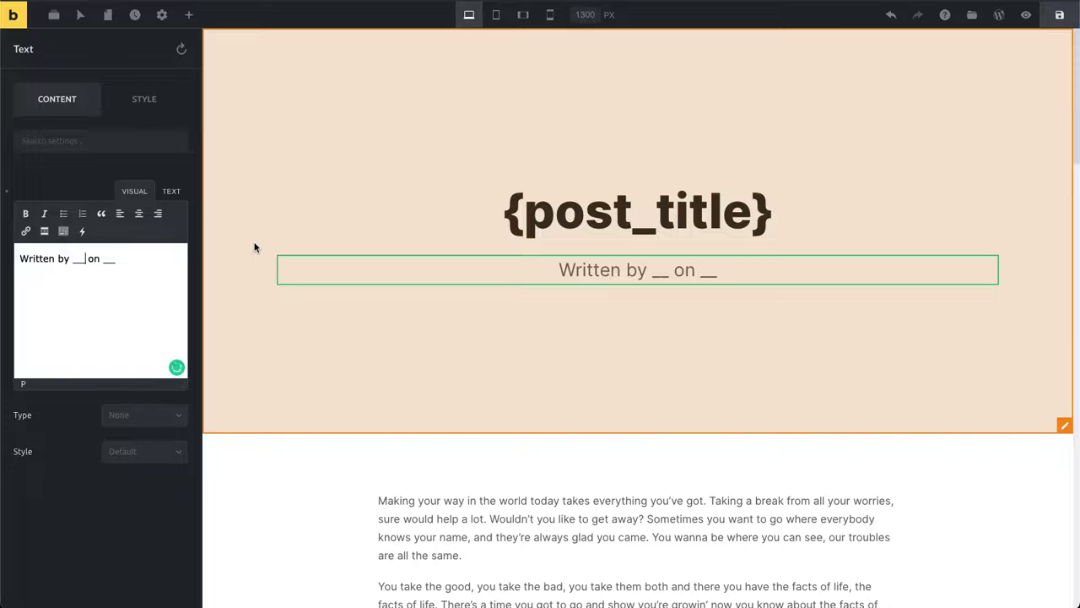
{"action": "key", "text": "BackSpace"}
{"action": "key", "text": "BackSpace"}
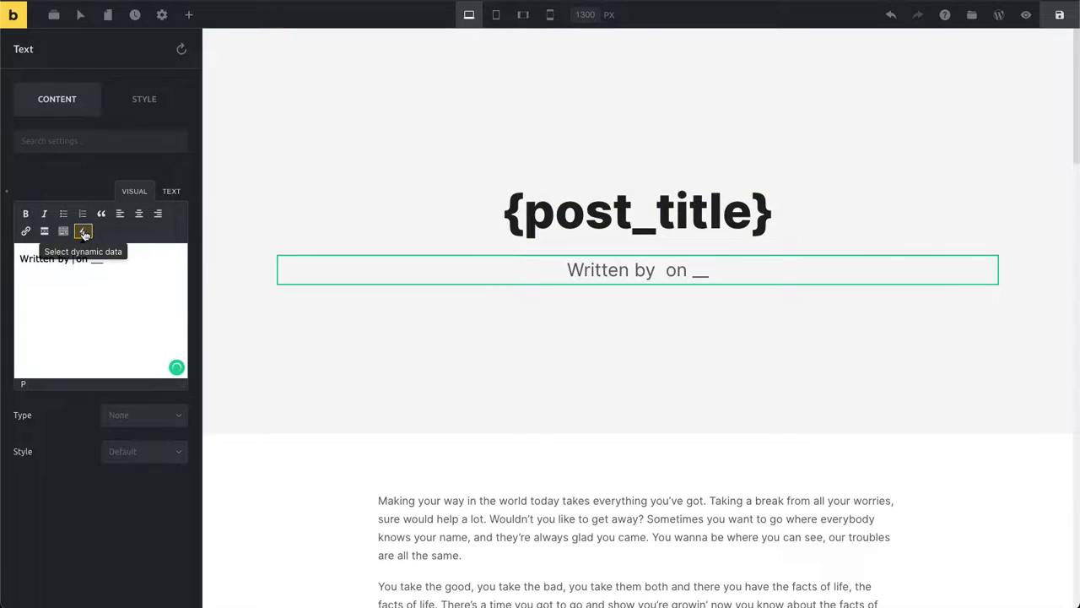
{"action": "left_click", "coordinate": [83, 232]}
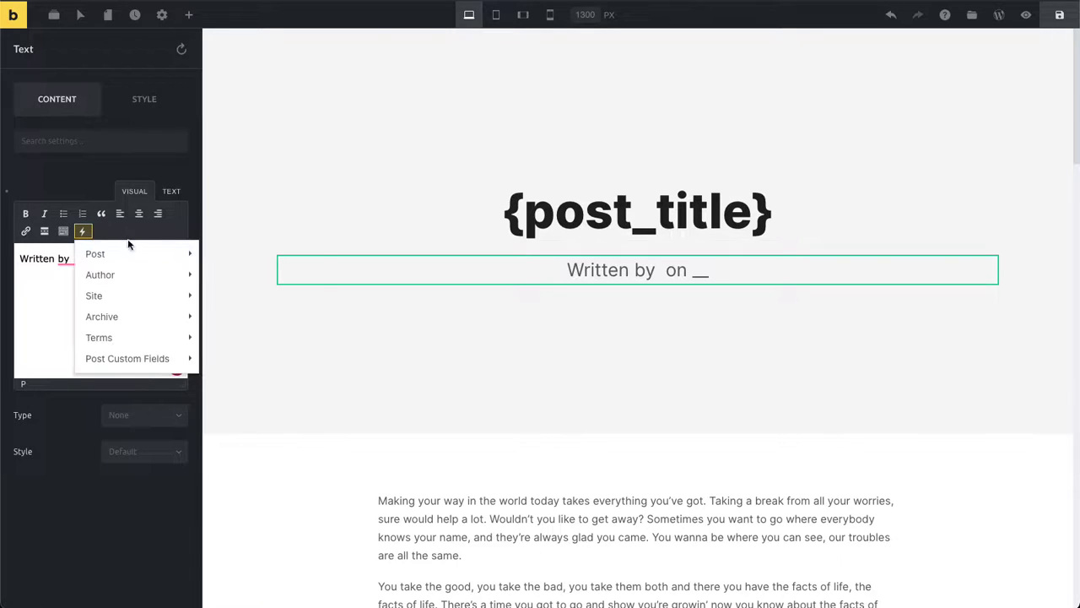
{"action": "mouse_move", "coordinate": [118, 274]}
{"action": "left_click", "coordinate": [222, 279]}
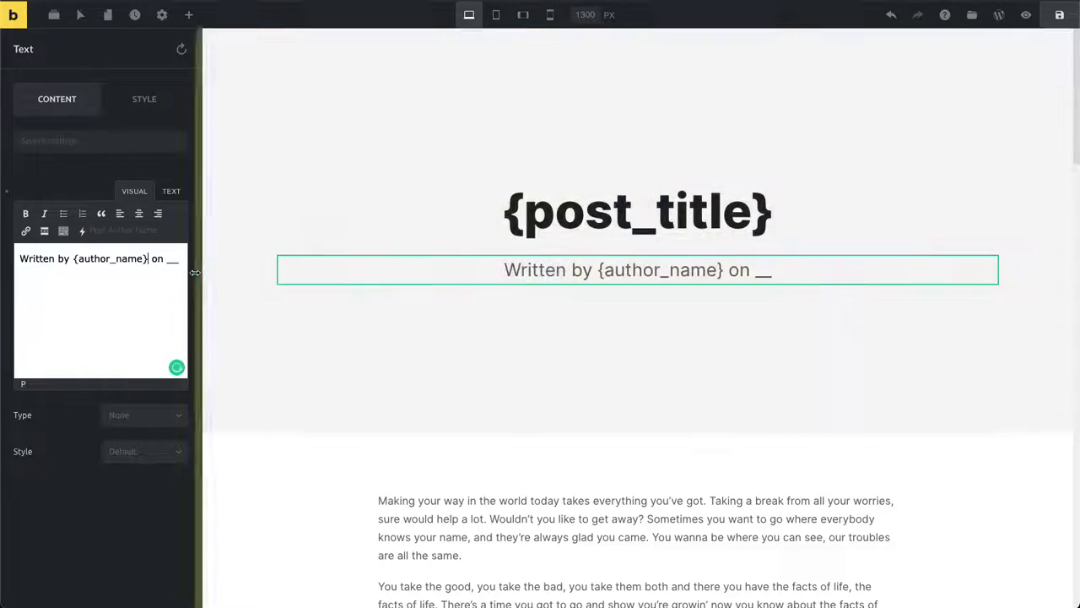
- Replace the blank after 'on' with the dynamic {post_date} tag
{"action": "left_click", "coordinate": [183, 268]}
{"action": "key", "text": "BackSpace"}
{"action": "key", "text": "BackSpace"}
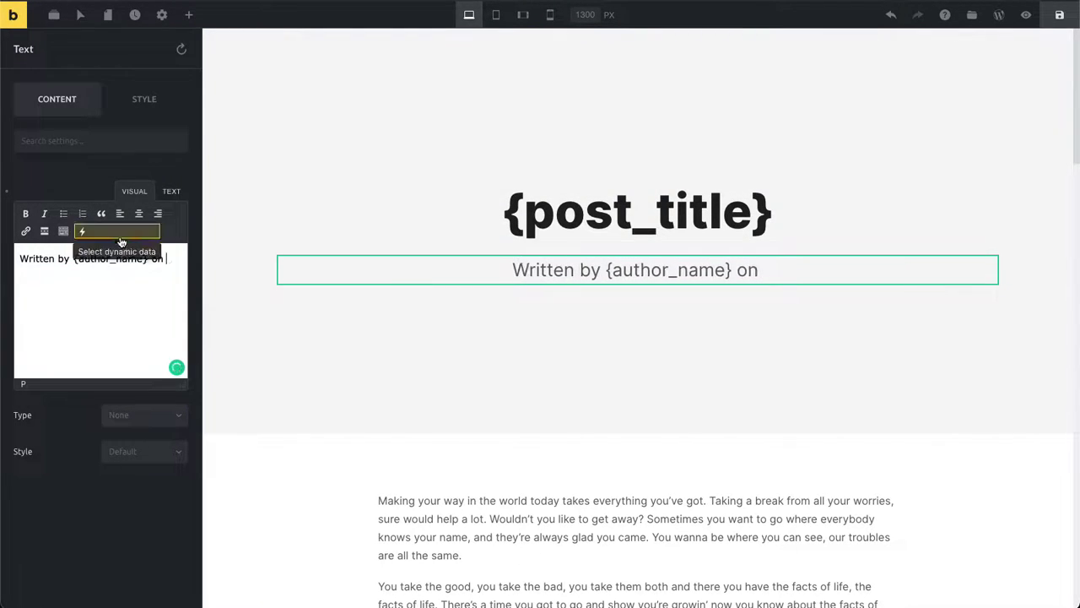
{"action": "left_click", "coordinate": [89, 237]}
{"action": "mouse_move", "coordinate": [106, 255]}
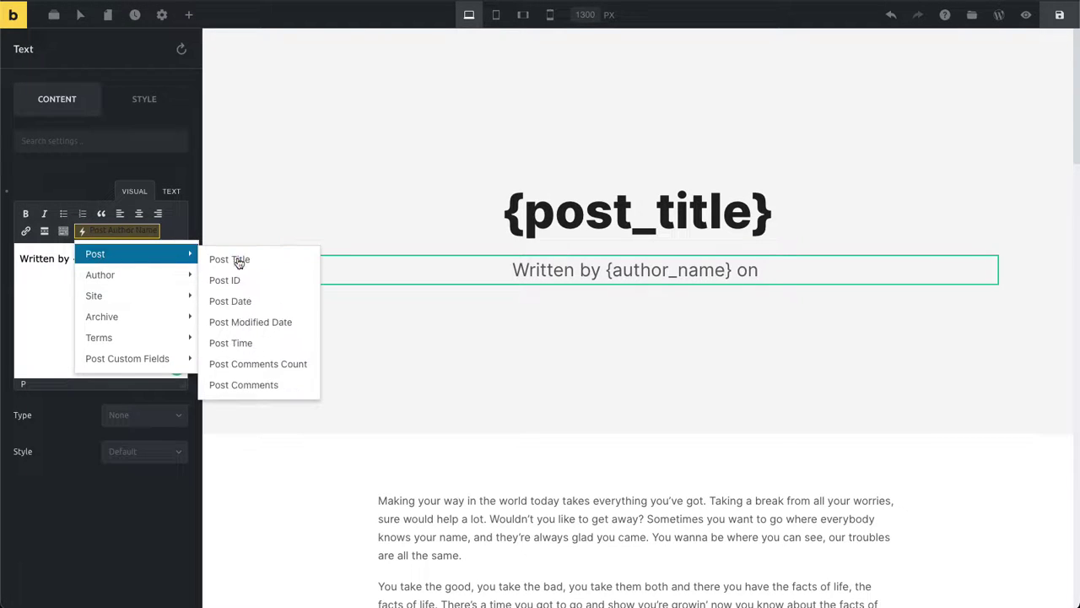
{"action": "left_click", "coordinate": [245, 302]}
{"action": "left_click", "coordinate": [295, 473]}
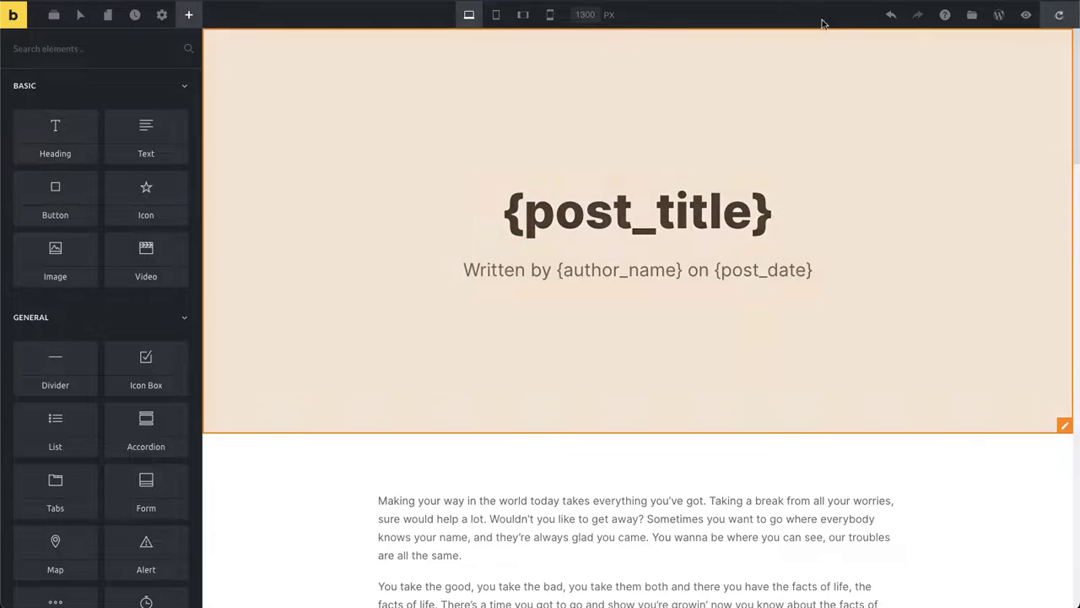
- Save the template and reload the front-end post to check the rendered title and byline
{"action": "key", "text": "ctrl+s"}
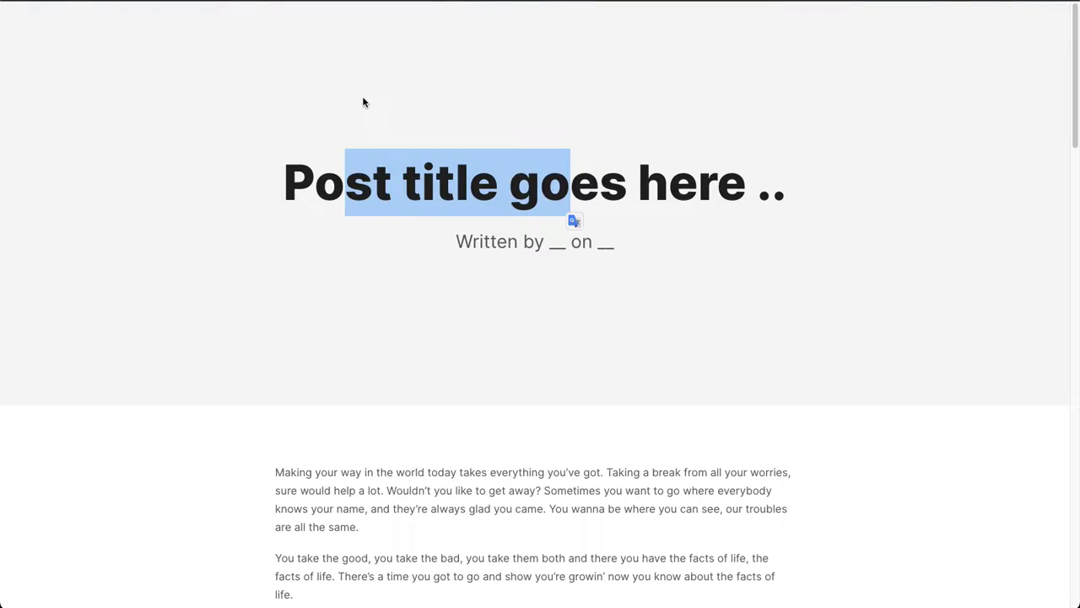
{"action": "left_click", "coordinate": [378, 100]}
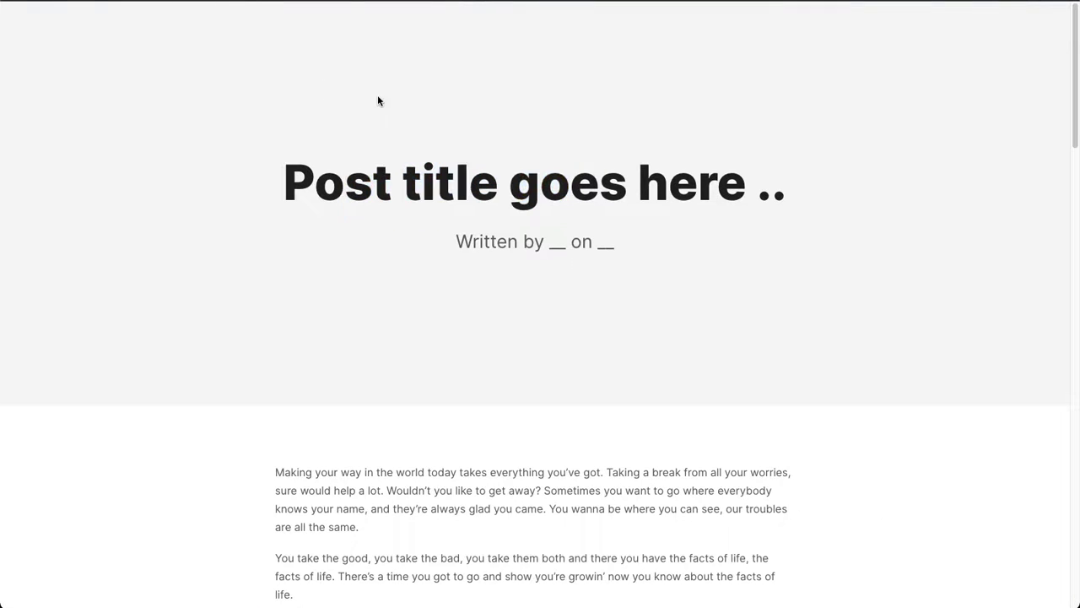
{"action": "key", "text": "F5"}
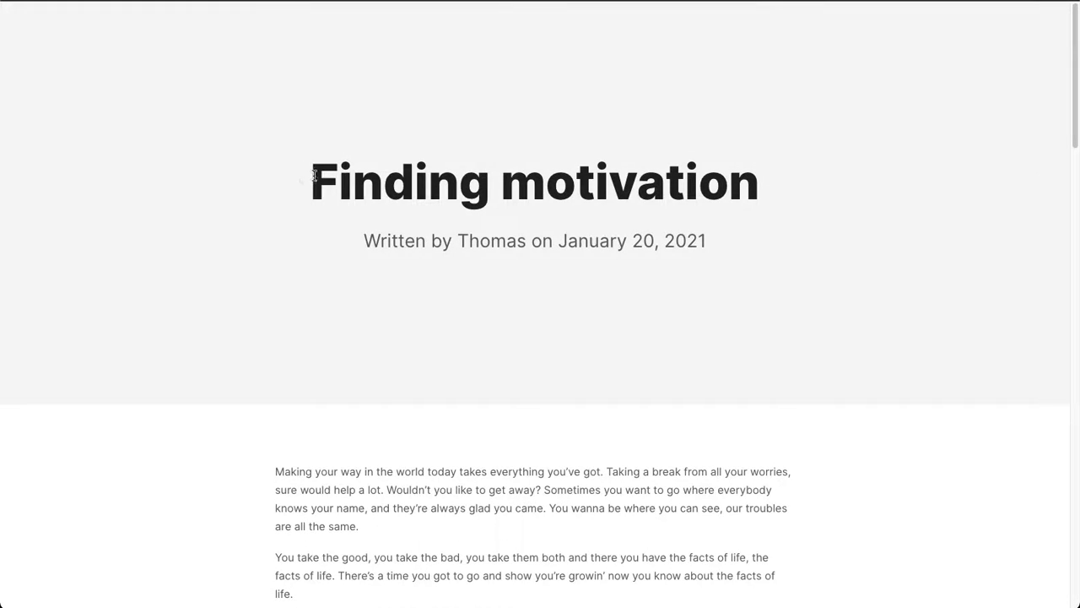
{"action": "left_click_drag", "start_coordinate": [314, 174], "coordinate": [751, 180]}
{"action": "left_click_drag", "start_coordinate": [462, 244], "coordinate": [769, 239]}
{"action": "left_click", "coordinate": [768, 239]}
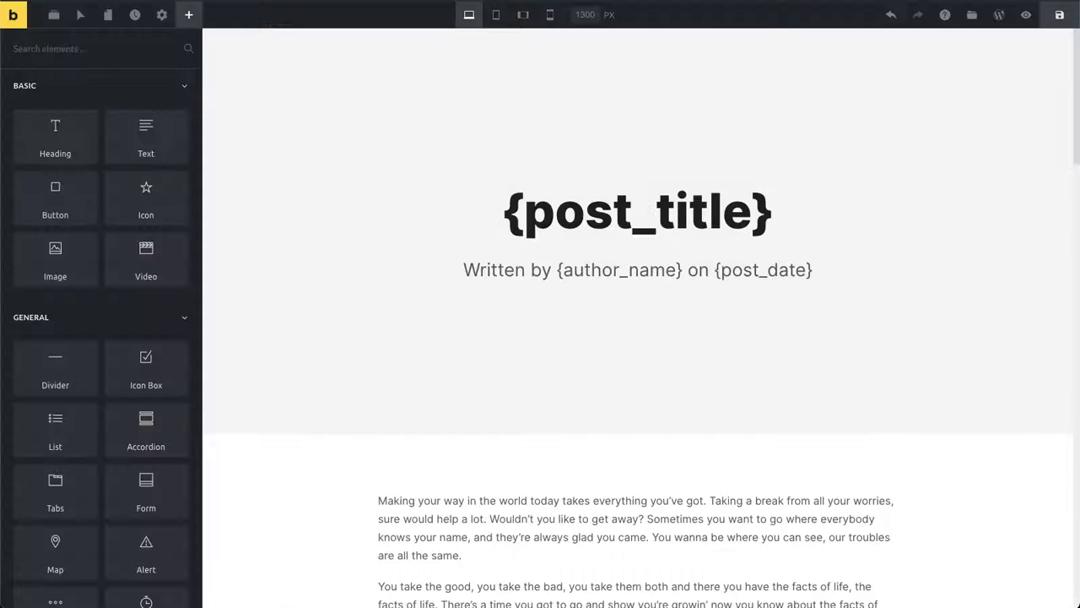
{"action": "left_click", "coordinate": [245, 477]}
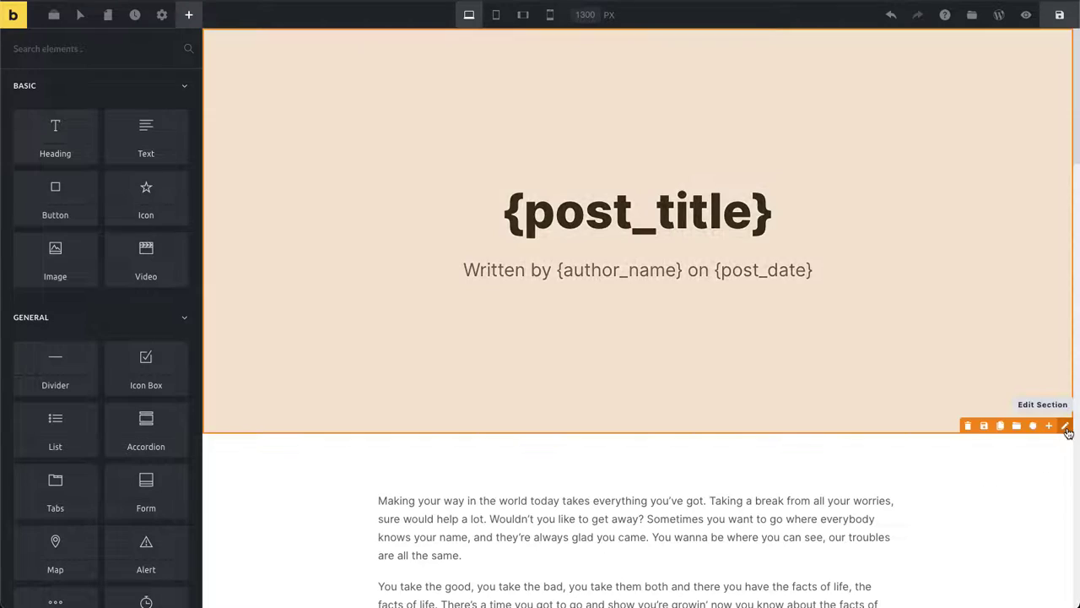
- Set the hero section's background image to the post's Featured Image dynamic data
{"action": "left_click", "coordinate": [1063, 427]}
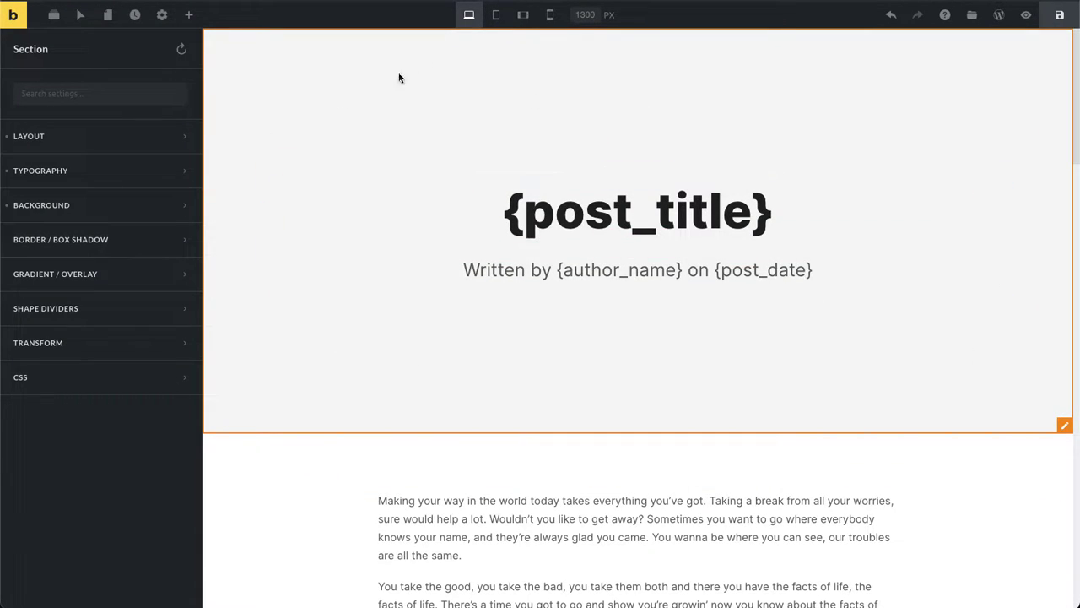
{"action": "left_click", "coordinate": [140, 205]}
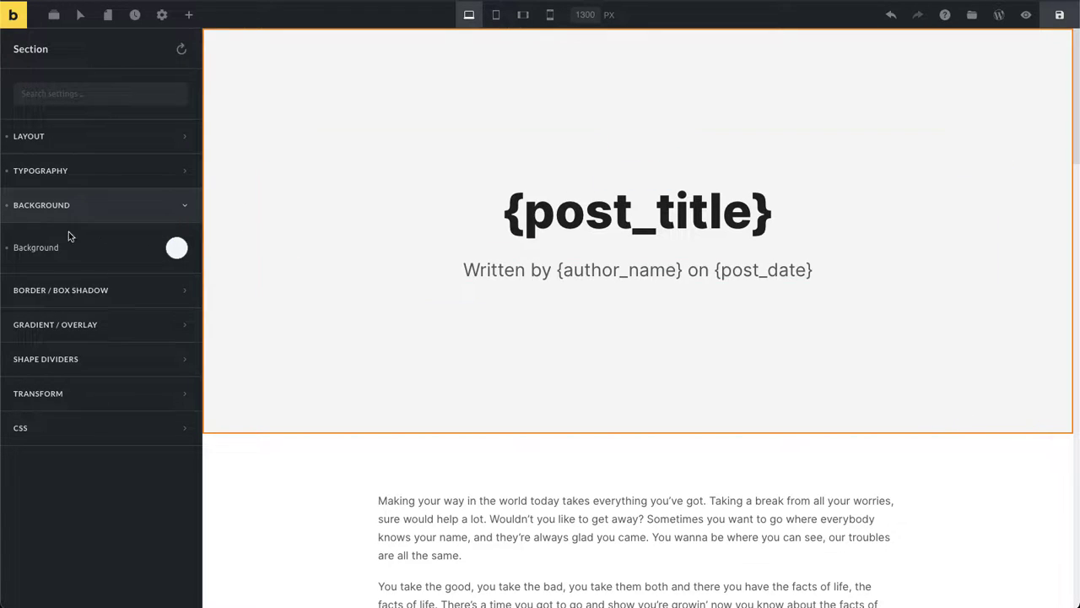
{"action": "left_click", "coordinate": [174, 251]}
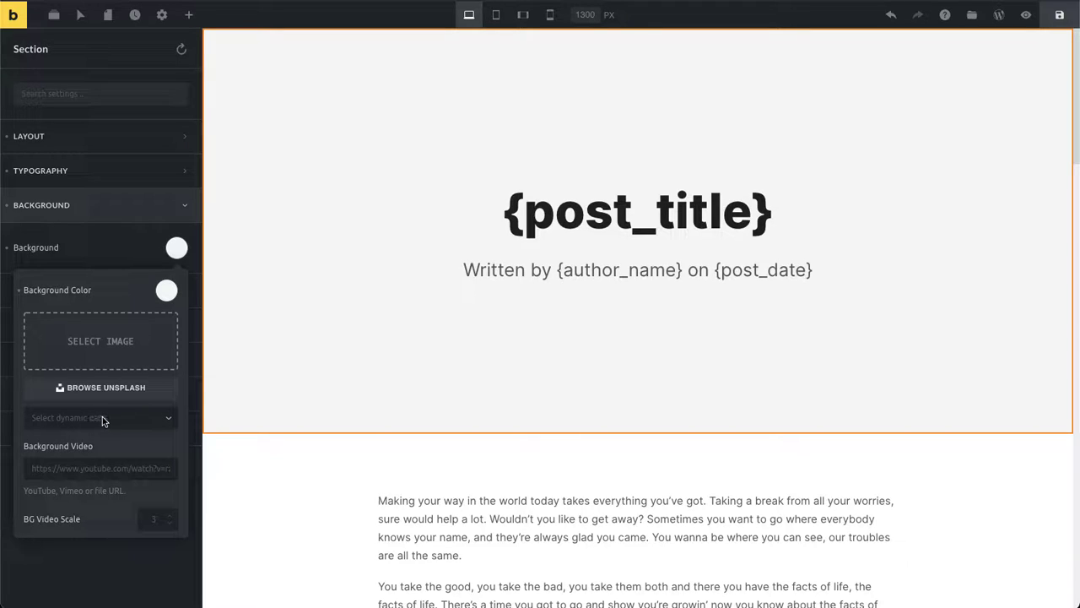
{"action": "left_click", "coordinate": [130, 418]}
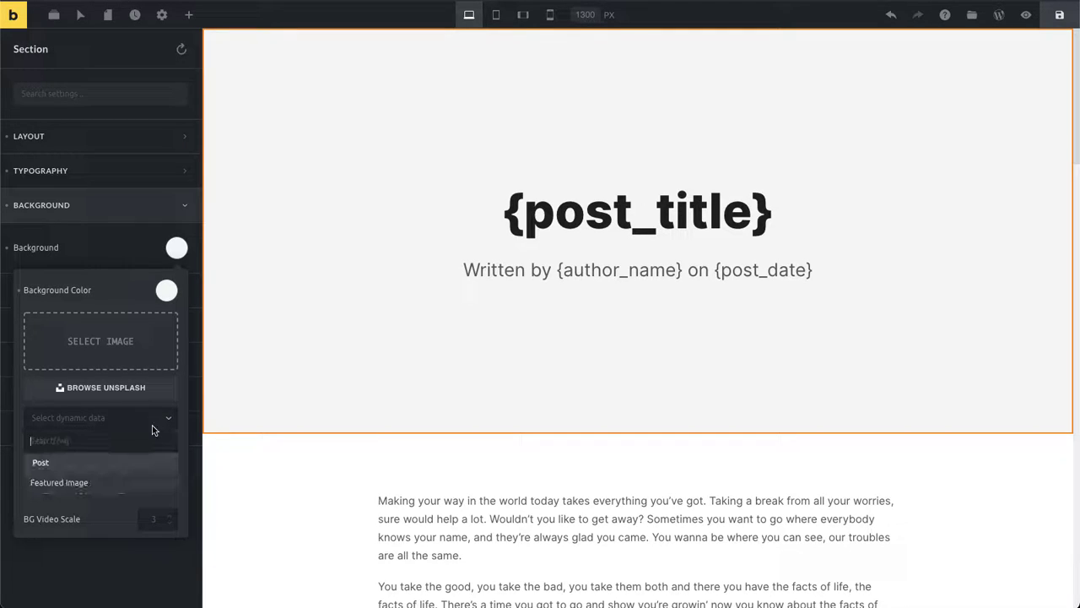
{"action": "left_click", "coordinate": [90, 482]}
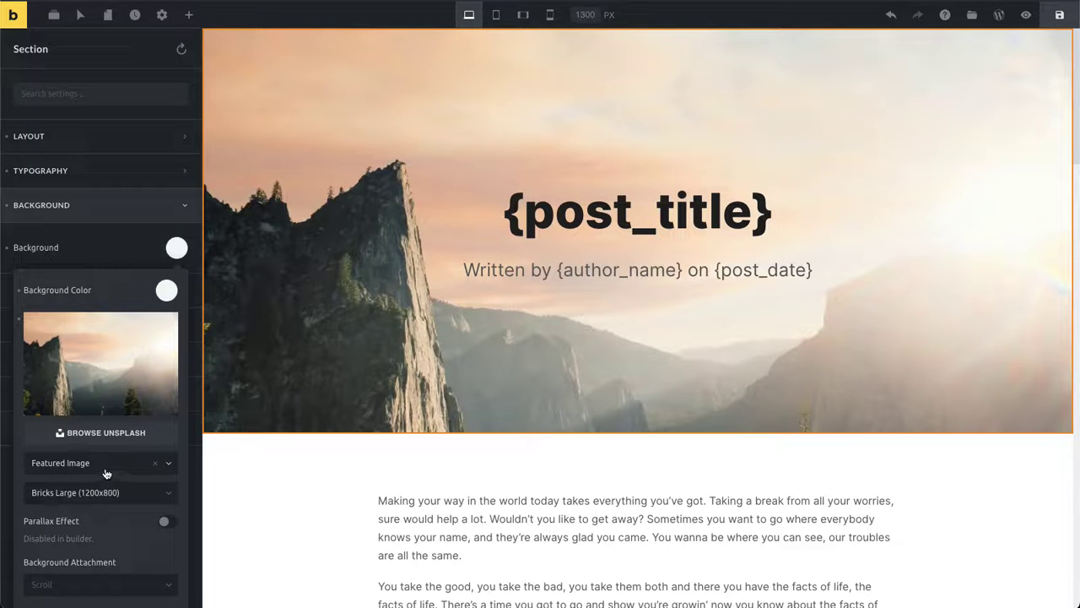
{"action": "key", "text": "Escape"}
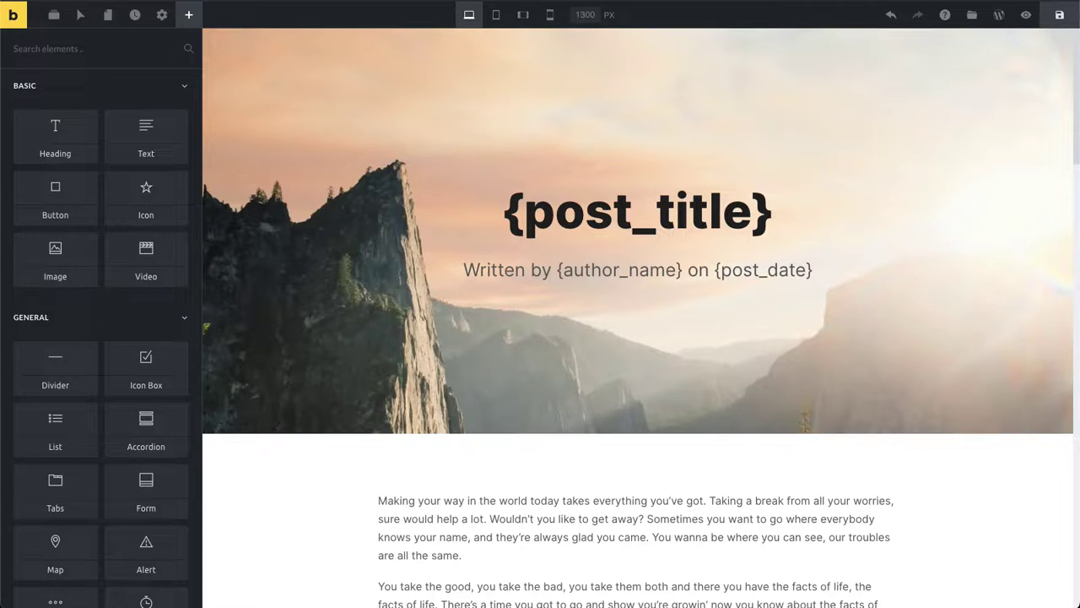
- Save the template and inspect the rendered hero title and author/date byline on the post
{"action": "key", "text": "ctrl+s"}
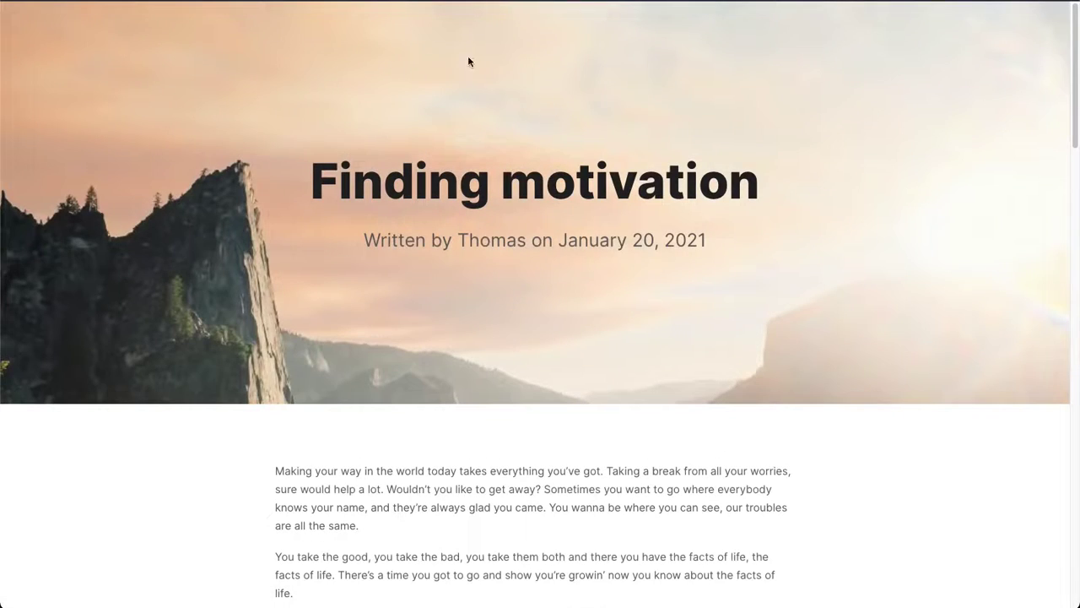
{"action": "left_click_drag", "start_coordinate": [220, 221], "coordinate": [531, 287]}
{"action": "left_click", "coordinate": [530, 287]}
{"action": "left_click_drag", "start_coordinate": [313, 179], "coordinate": [759, 176]}
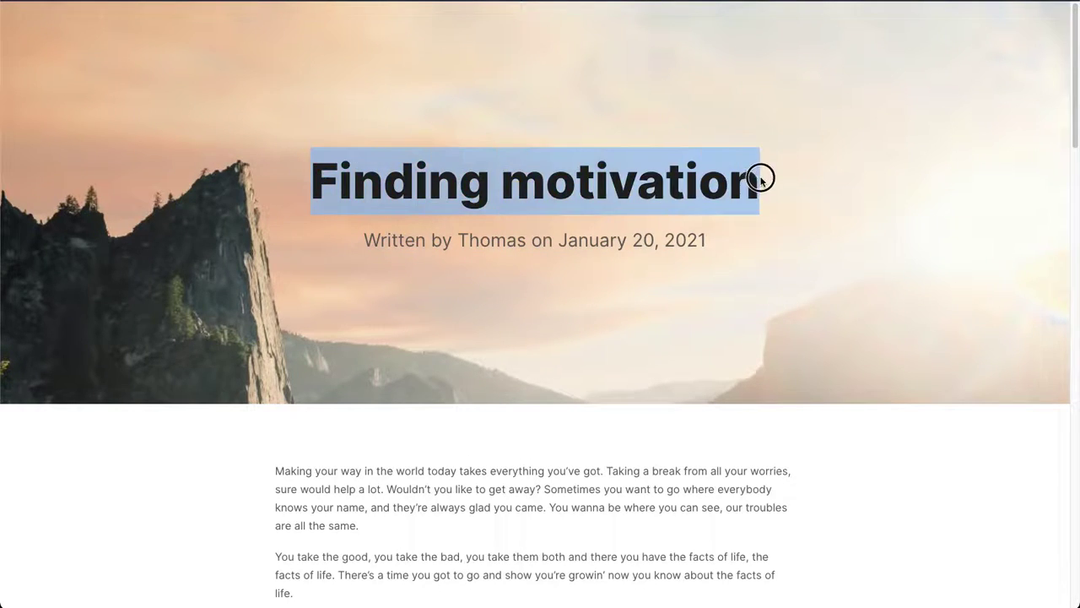
{"action": "left_click_drag", "start_coordinate": [364, 239], "coordinate": [627, 238]}
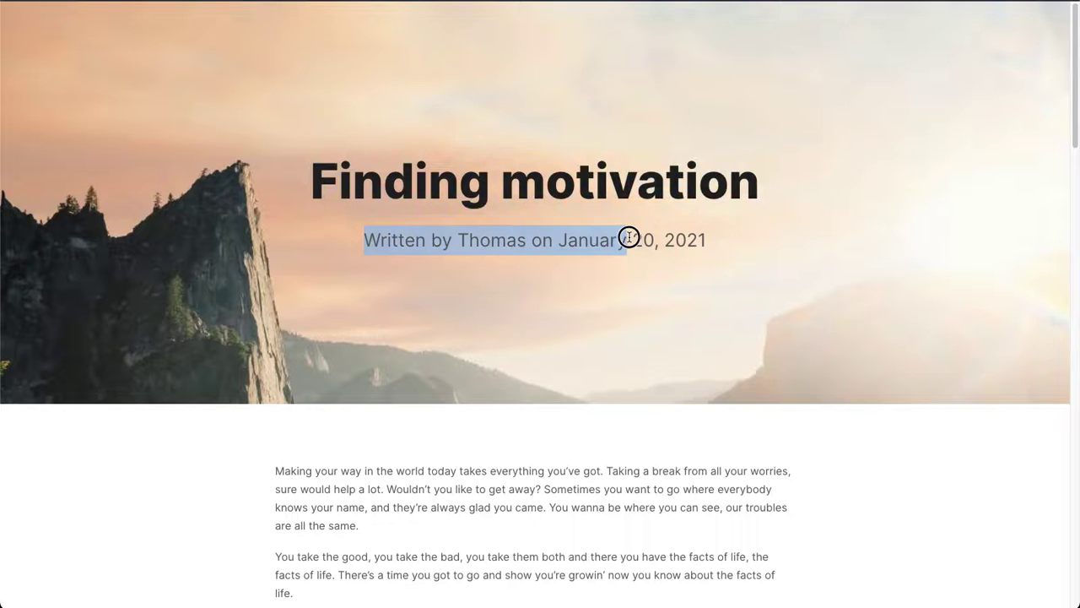
{"action": "left_click", "coordinate": [363, 122]}
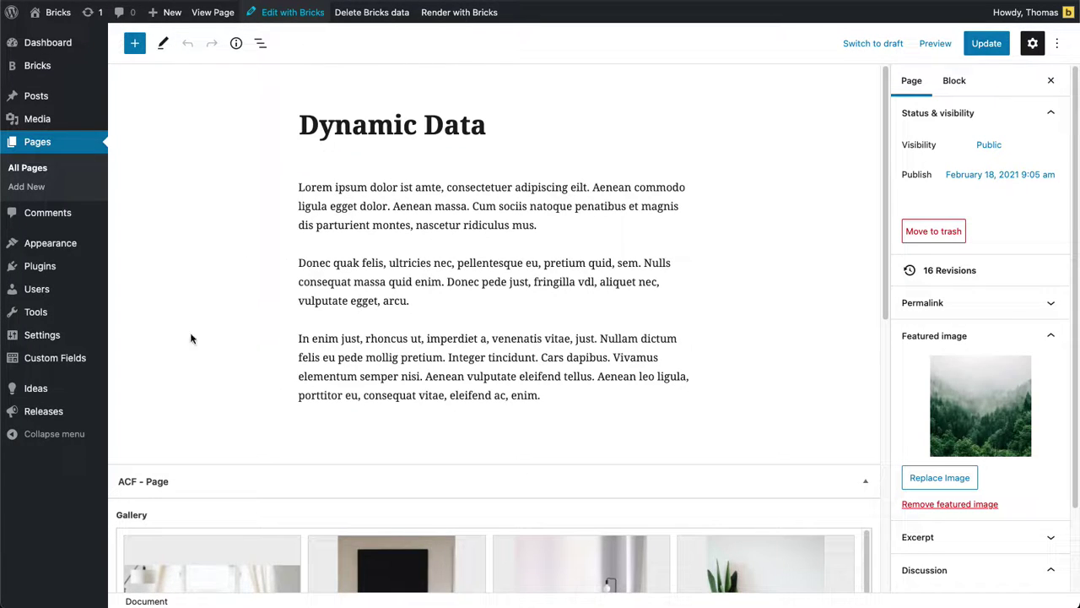
- Scroll through the Dynamic Data page's ACF Page Gallery images and Paris, France map field
{"action": "scroll", "coordinate": [212, 340], "scroll_direction": "down", "scroll_amount": 3}
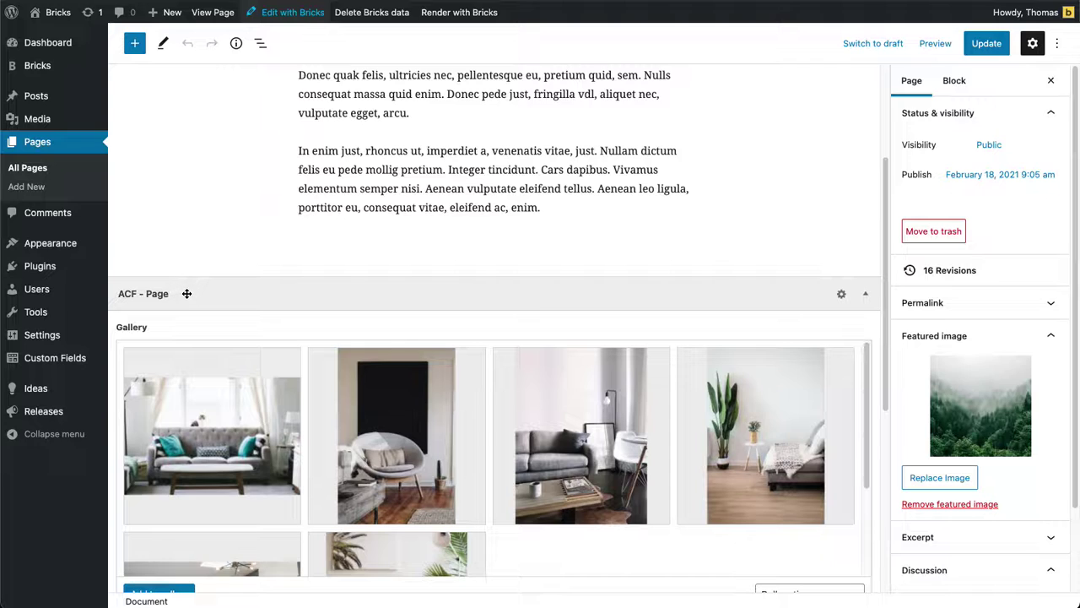
{"action": "scroll", "coordinate": [215, 325], "scroll_direction": "down", "scroll_amount": 2}
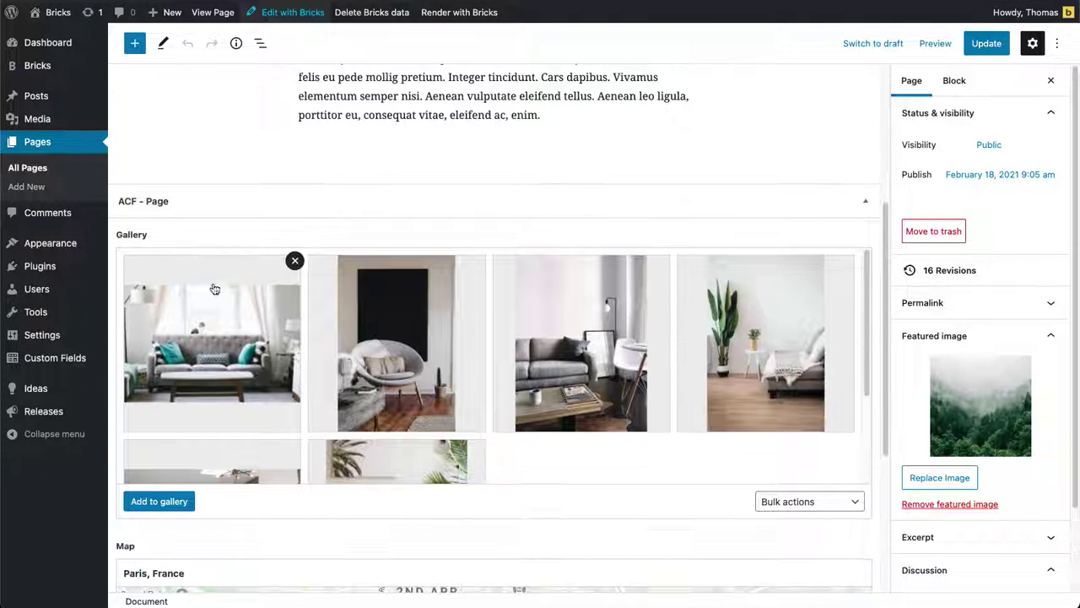
{"action": "scroll", "coordinate": [253, 361], "scroll_direction": "down", "scroll_amount": 4}
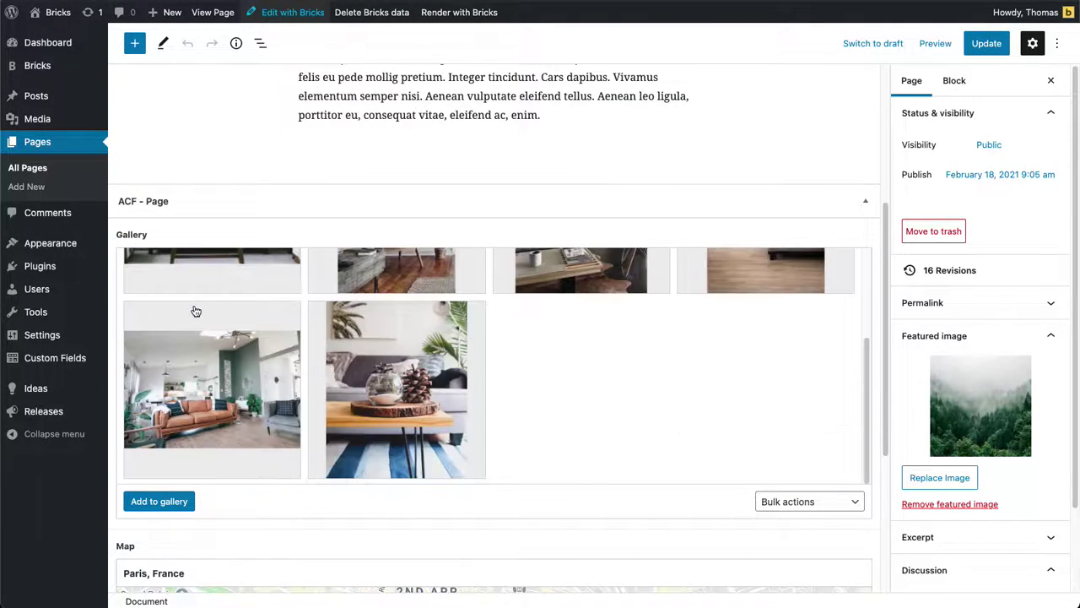
{"action": "scroll", "coordinate": [300, 477], "scroll_direction": "down", "scroll_amount": 3}
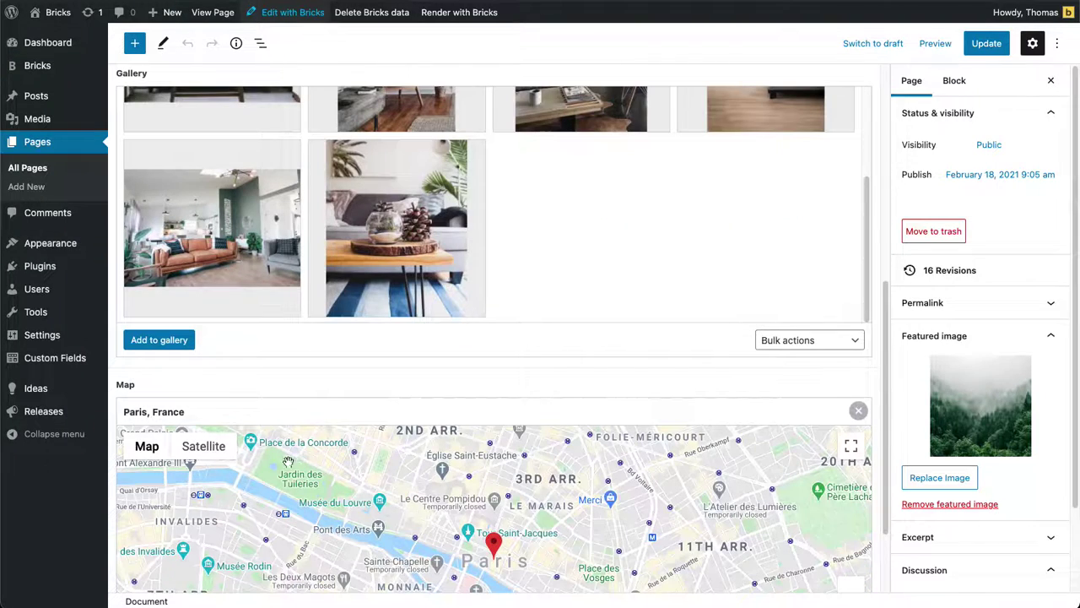
{"action": "scroll", "coordinate": [307, 460], "scroll_direction": "down", "scroll_amount": 2}
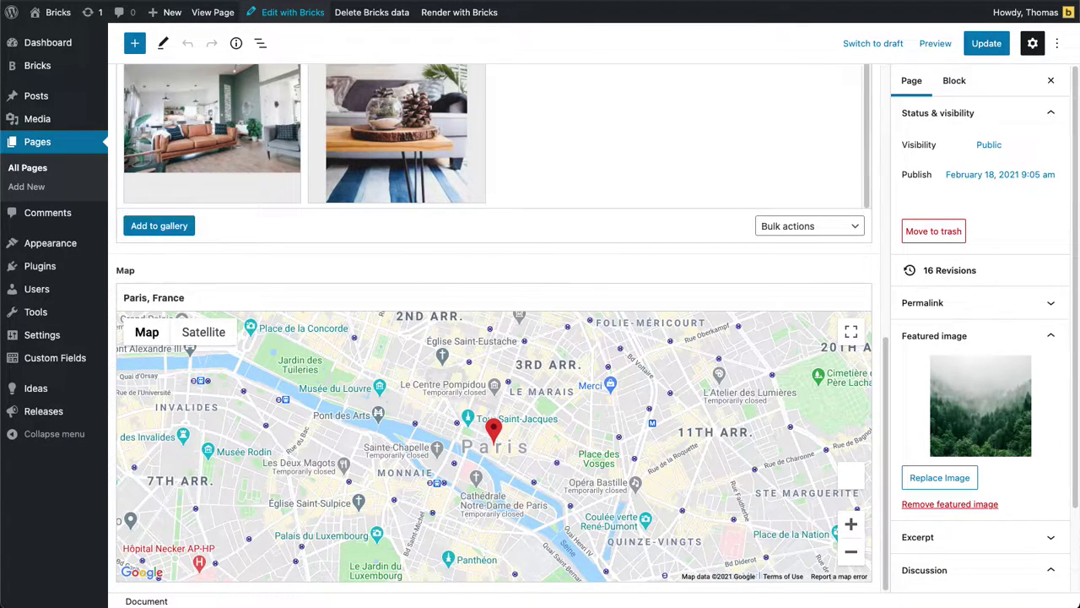
{"action": "scroll", "coordinate": [644, 278], "scroll_direction": "up", "scroll_amount": 6}
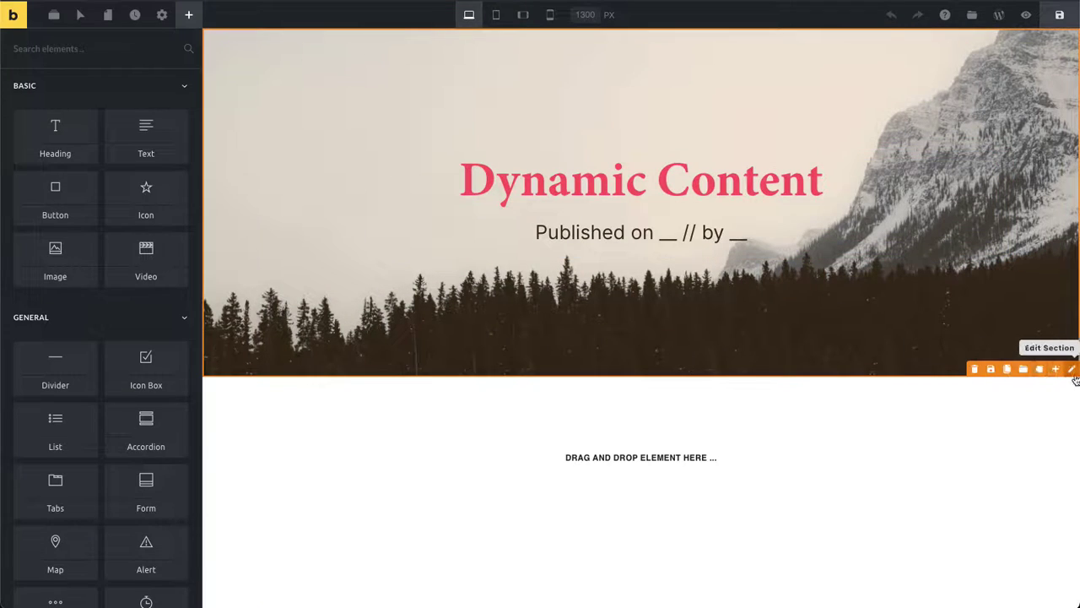
- Switch the Dynamic Content hero's background image to the Featured Image dynamic data source
{"action": "left_click", "coordinate": [1072, 371]}
{"action": "left_click", "coordinate": [84, 205]}
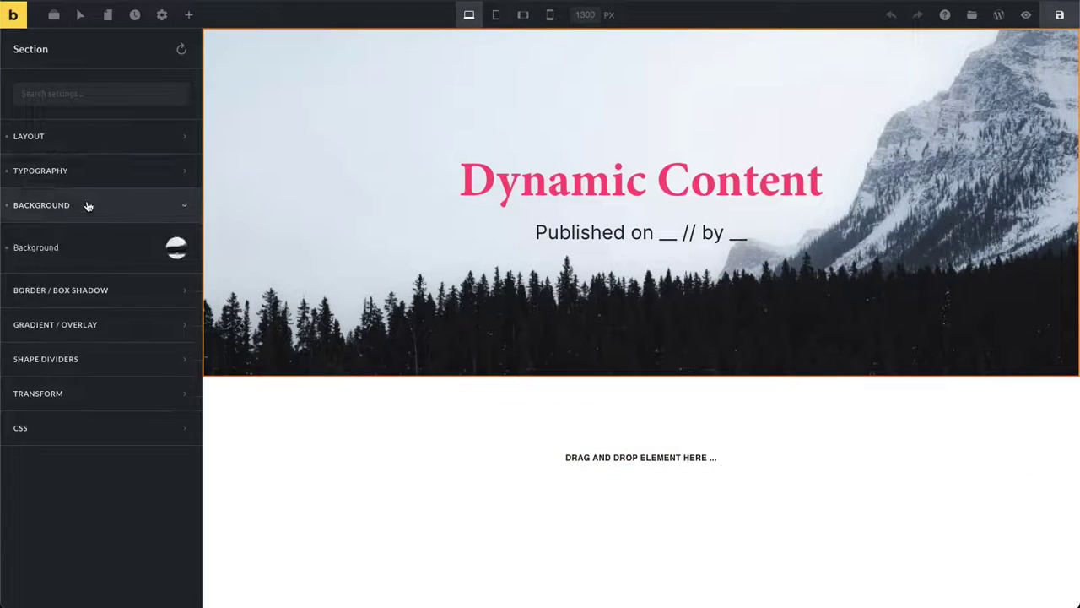
{"action": "left_click", "coordinate": [176, 249]}
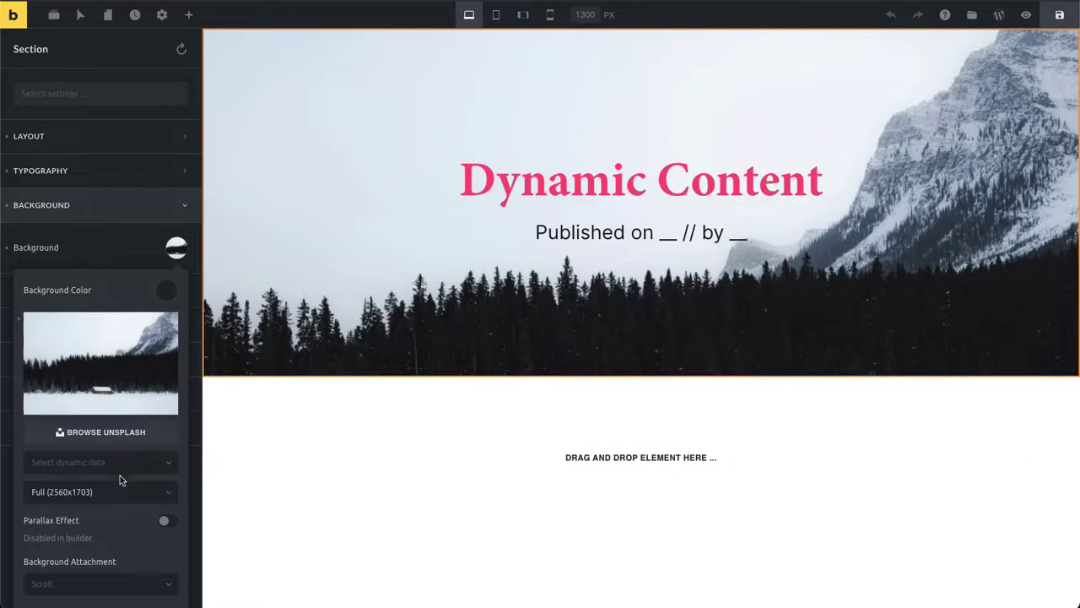
{"action": "left_click", "coordinate": [173, 462]}
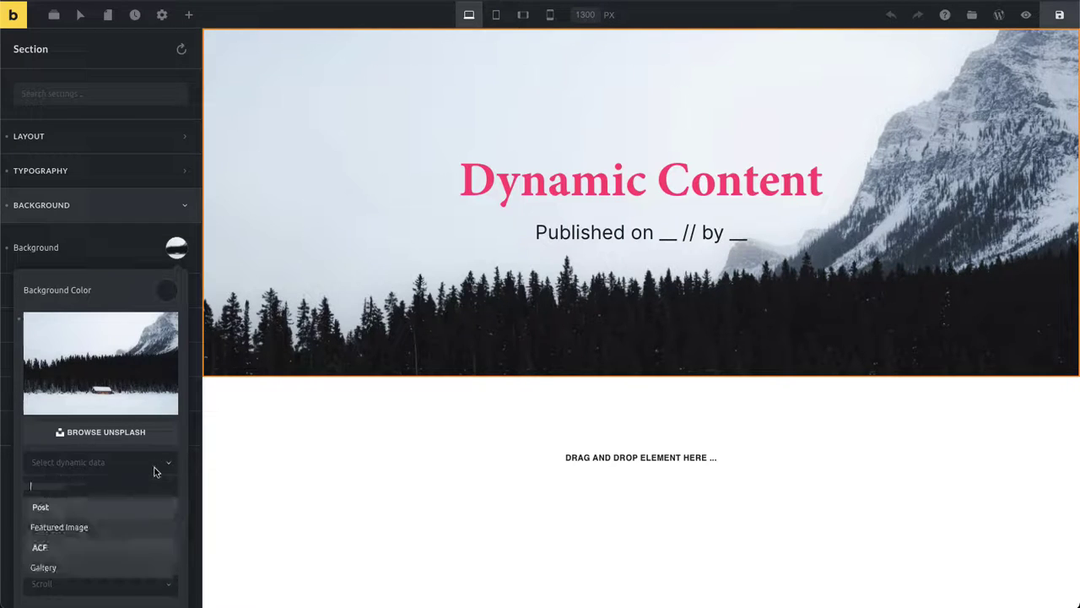
{"action": "left_click", "coordinate": [77, 527]}
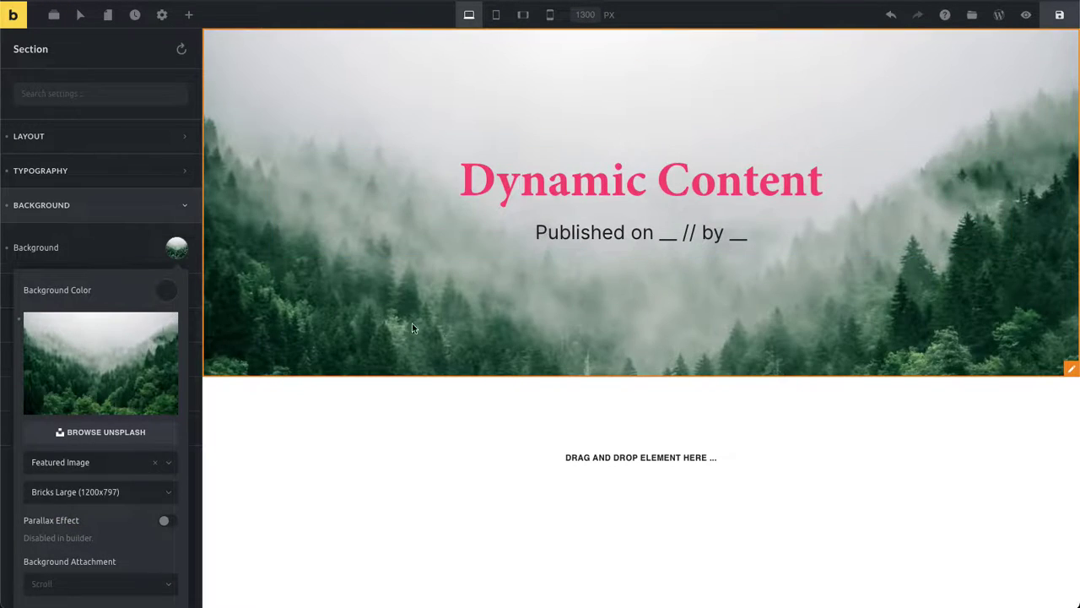
{"action": "left_click", "coordinate": [232, 447]}
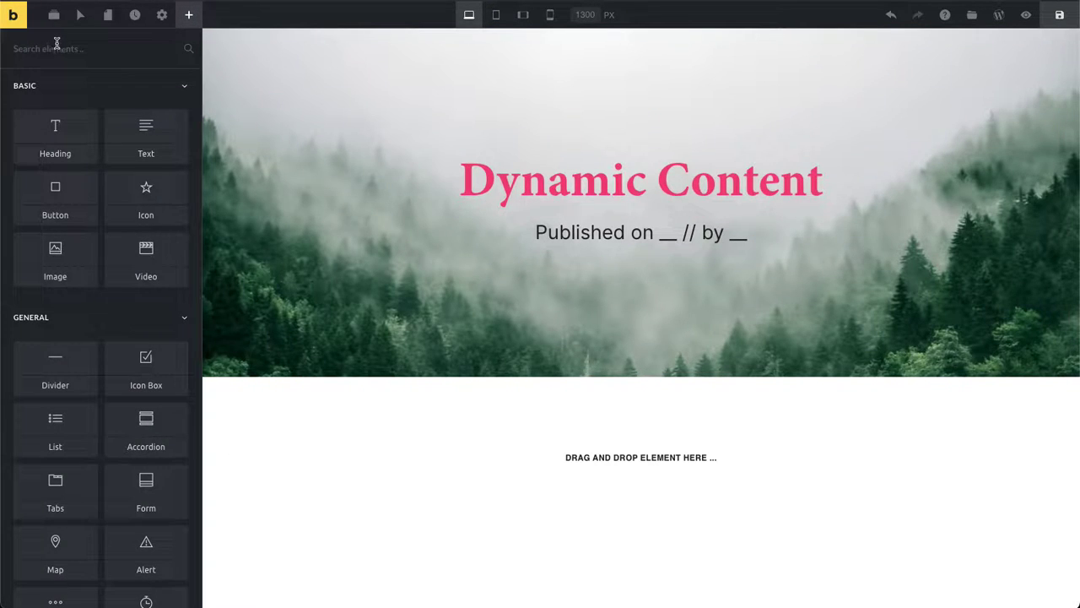
- Add an Image Gallery element below the hero, found by searching 'gall'
{"action": "type", "text": "gall"}
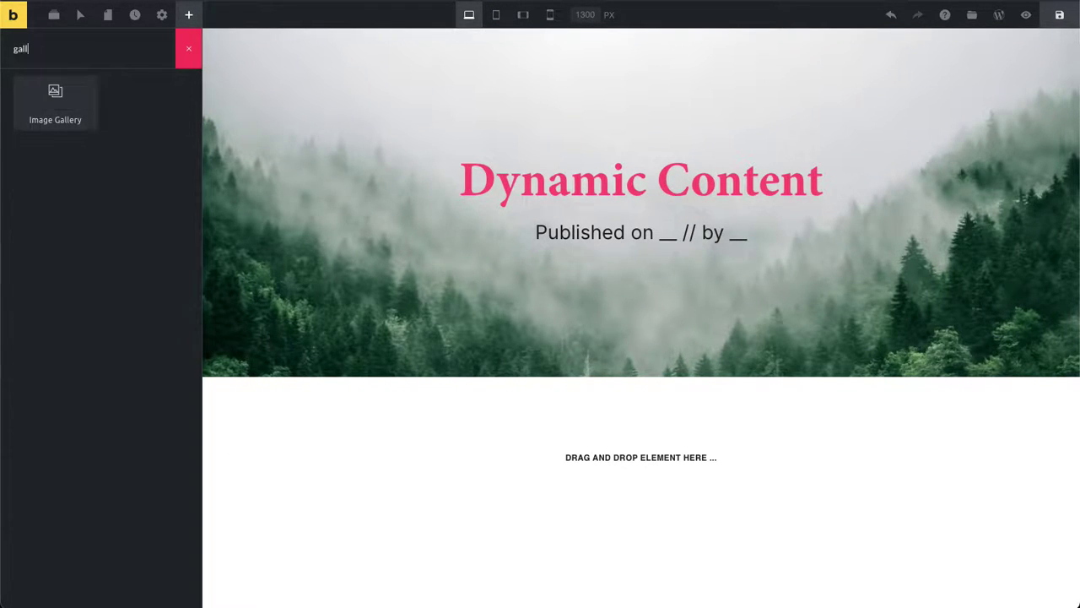
{"action": "left_click_drag", "start_coordinate": [46, 81], "coordinate": [523, 435]}
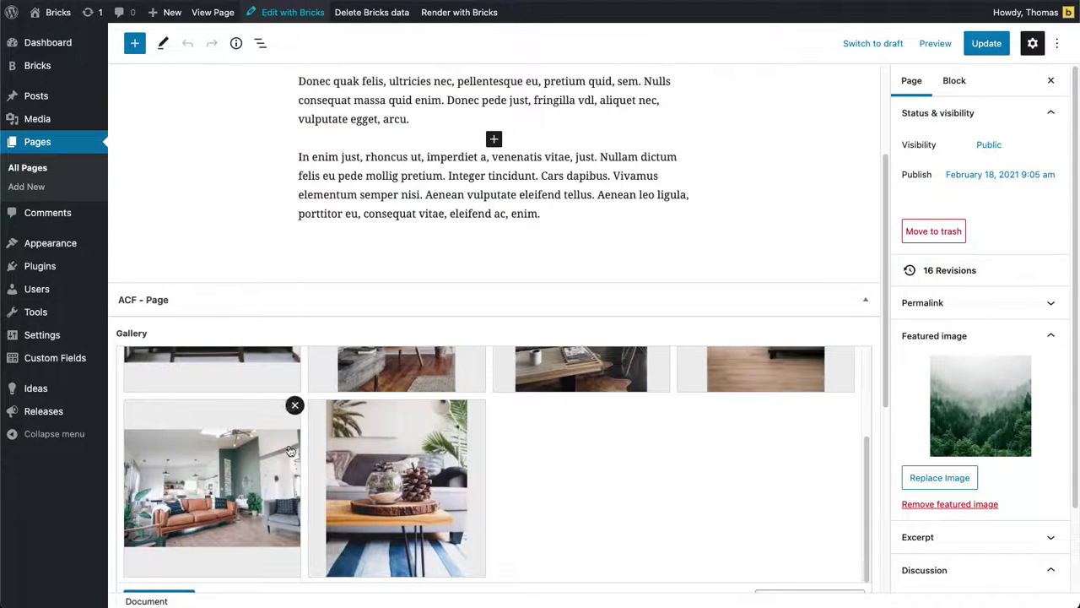
{"action": "scroll", "coordinate": [265, 557], "scroll_direction": "up", "scroll_amount": 2}
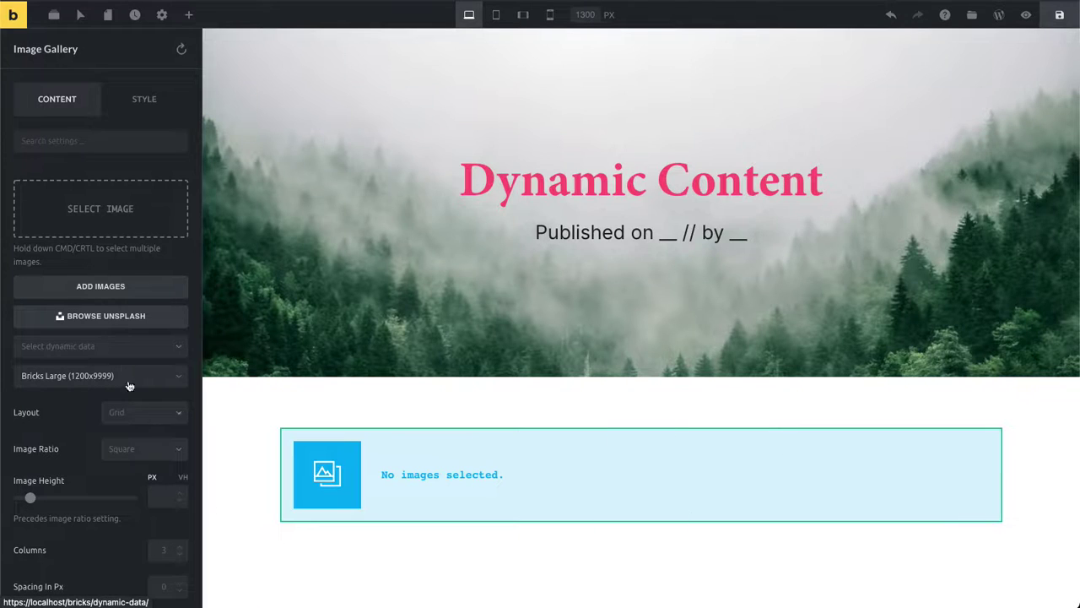
- Feed the gallery from the ACF Gallery field and set the spacing between images
{"action": "left_click", "coordinate": [117, 345]}
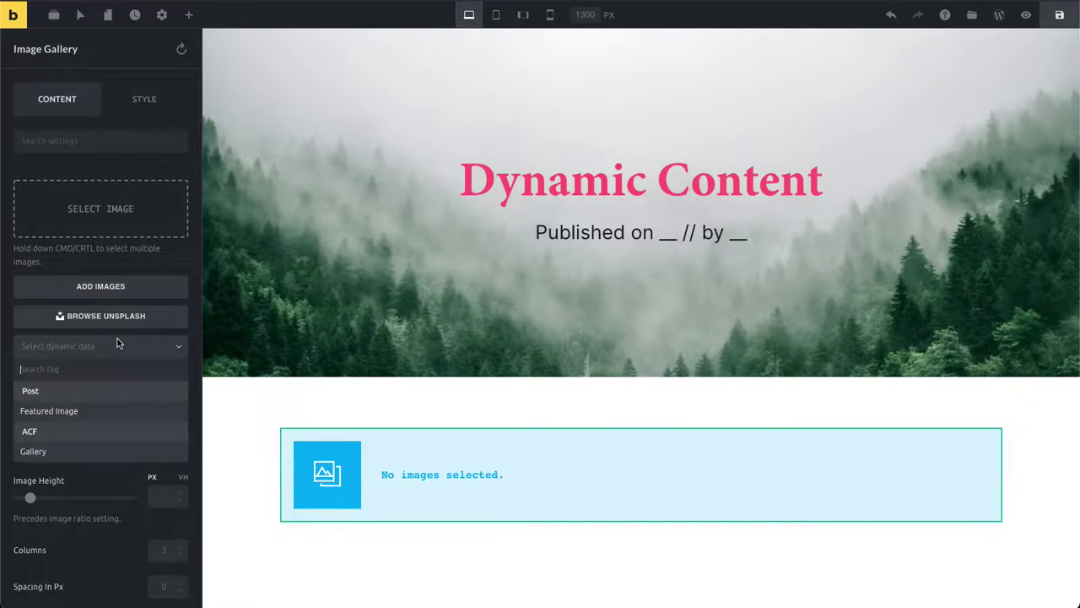
{"action": "left_click", "coordinate": [64, 453]}
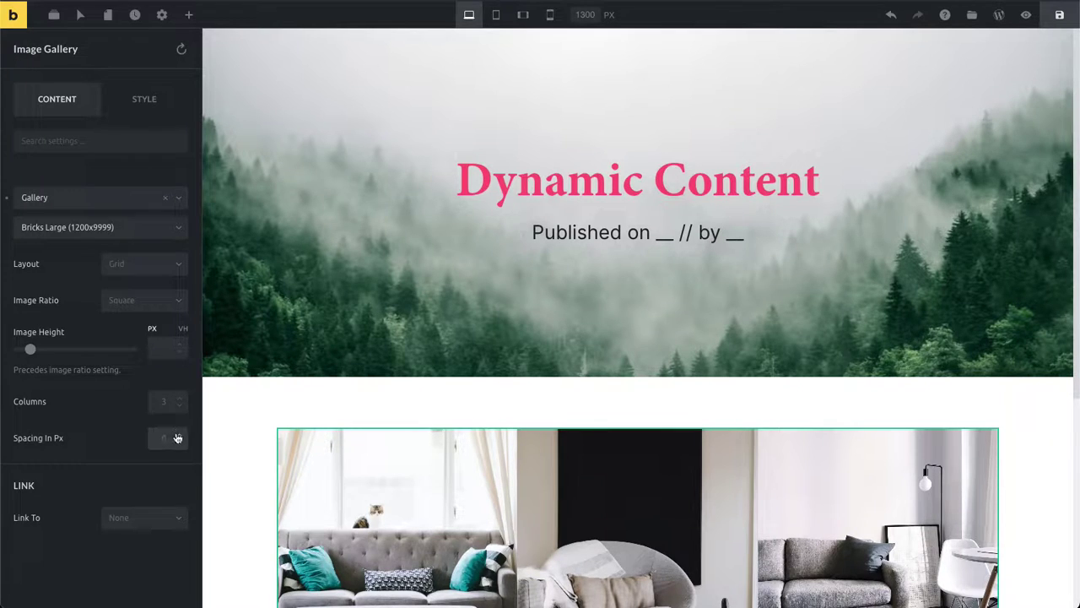
{"action": "type", "text": "10"}
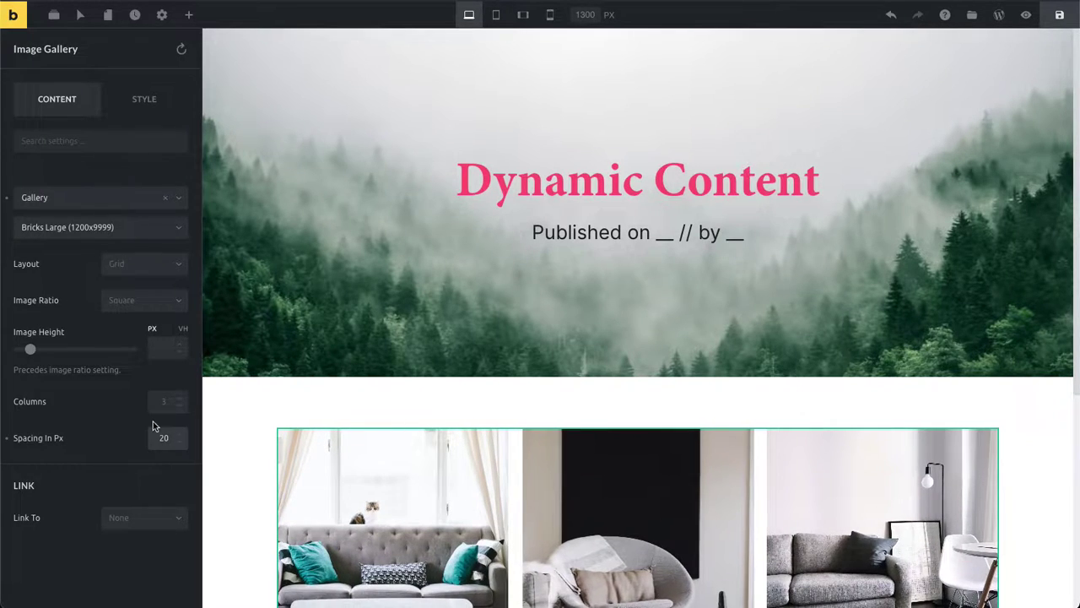
{"action": "left_click", "coordinate": [242, 427]}
{"action": "scroll", "coordinate": [651, 371], "scroll_direction": "down", "scroll_amount": 3}
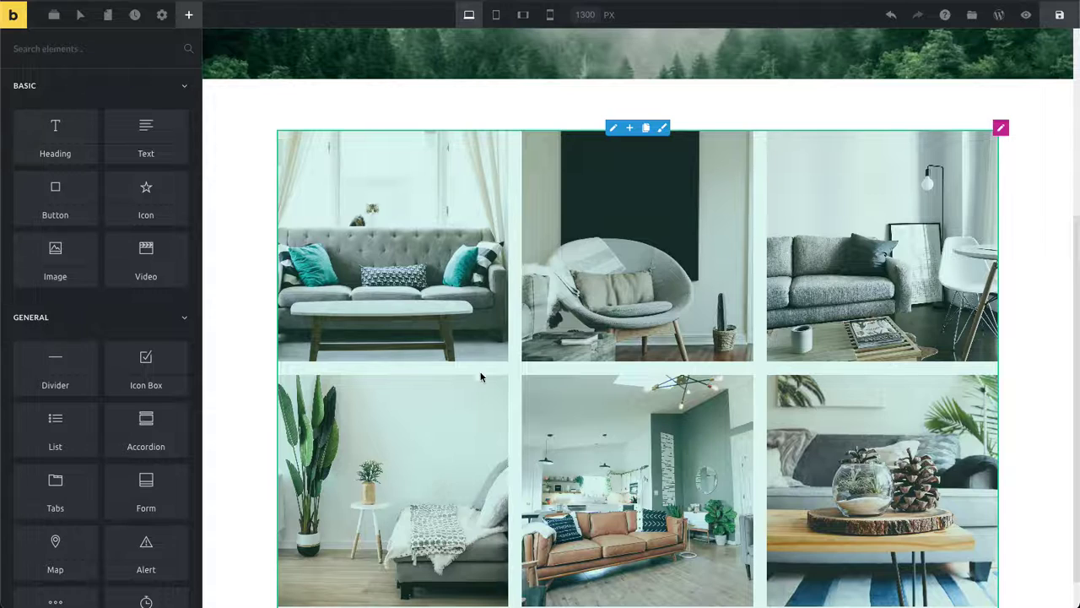
- Split the gallery section into two columns and drop a Map element into the right one
{"action": "left_click", "coordinate": [628, 128]}
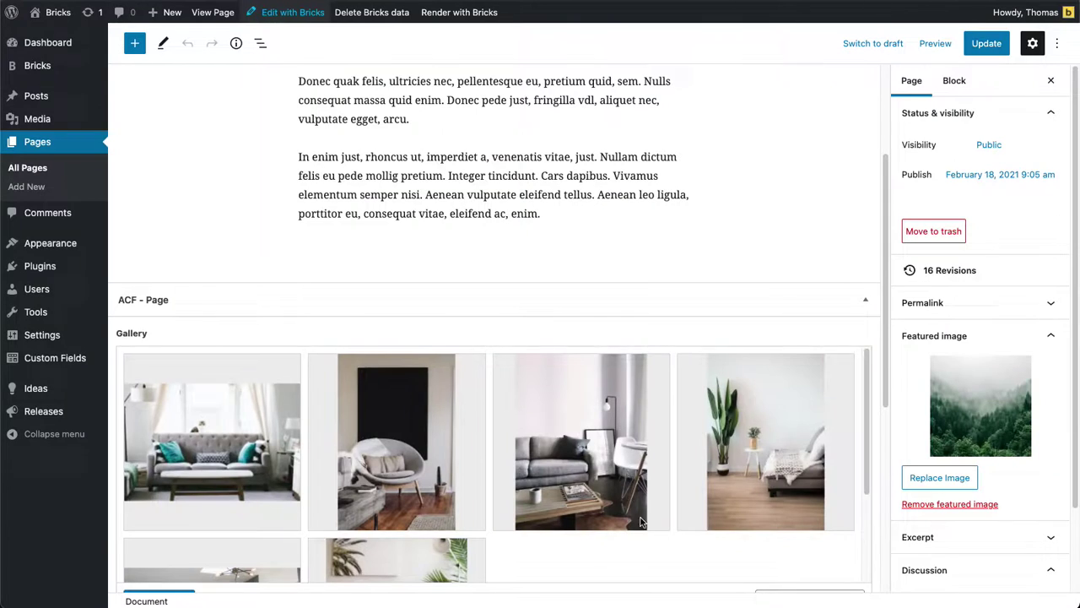
{"action": "scroll", "coordinate": [590, 465], "scroll_direction": "down", "scroll_amount": 3}
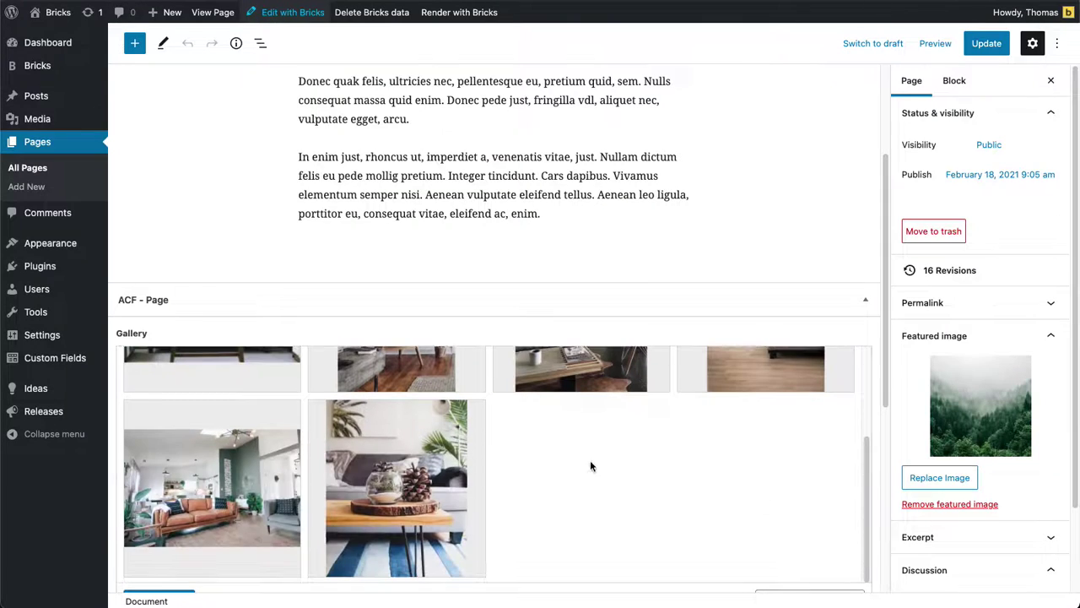
{"action": "scroll", "coordinate": [980, 442], "scroll_direction": "down", "scroll_amount": 2}
{"action": "scroll", "coordinate": [874, 448], "scroll_direction": "down", "scroll_amount": 5}
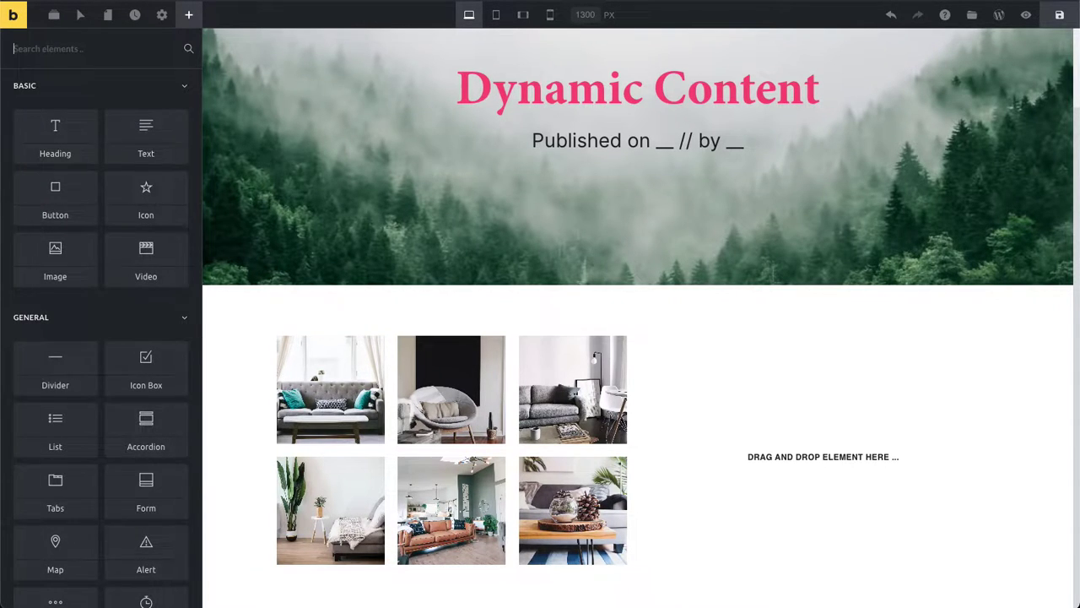
{"action": "type", "text": "ma"}
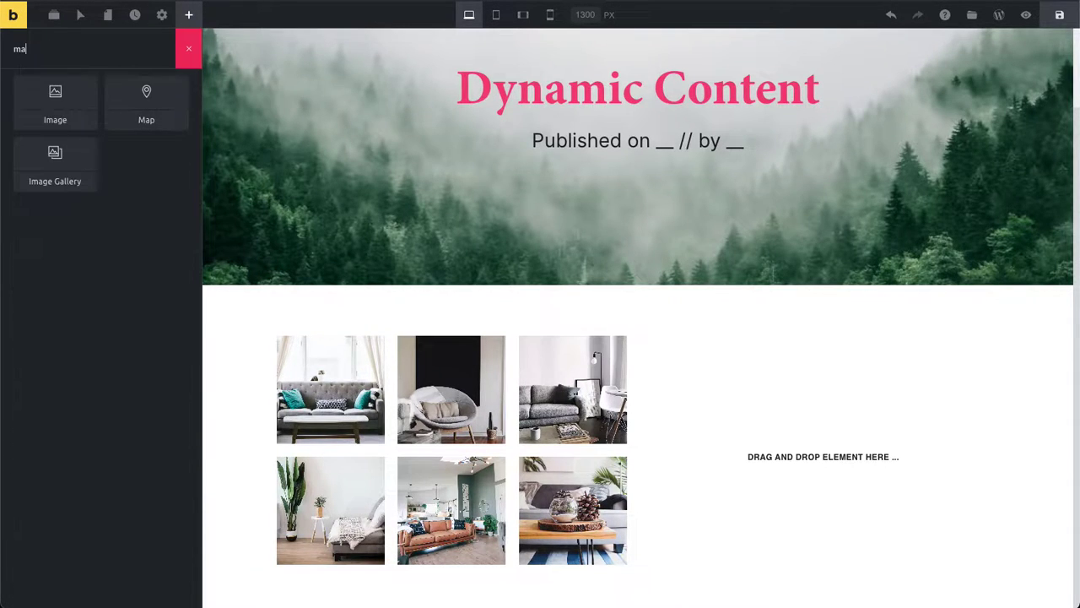
{"action": "left_click_drag", "start_coordinate": [145, 102], "coordinate": [738, 424]}
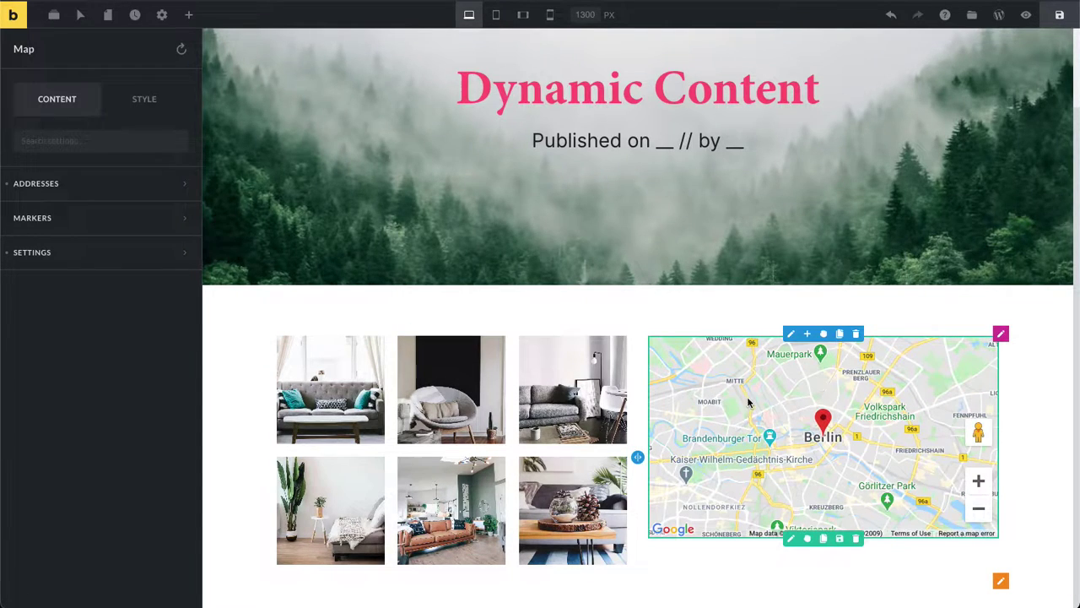
- Replace the map's Berlin, Germany address with the ACF Map dynamic field
{"action": "left_click", "coordinate": [108, 183]}
{"action": "left_click", "coordinate": [103, 220]}
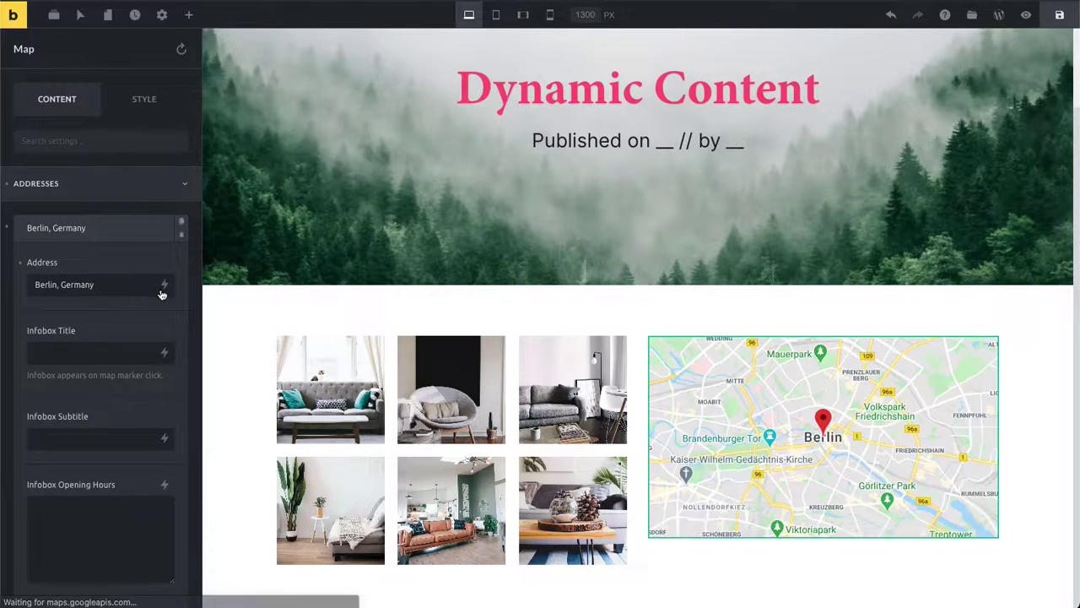
{"action": "key", "text": "ctrl+a"}
{"action": "key", "text": "BackSpace"}
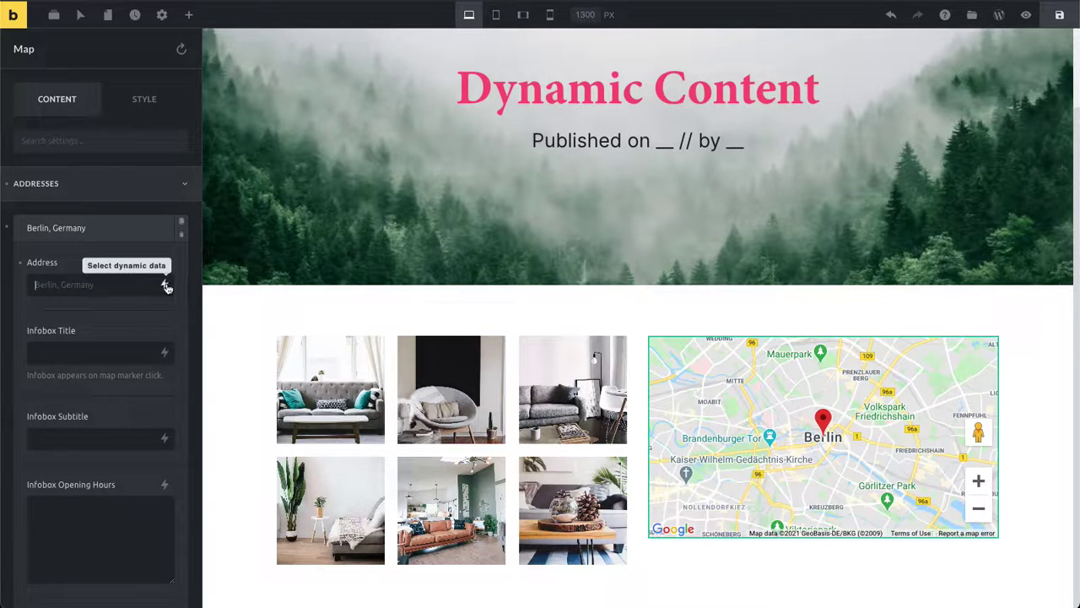
{"action": "left_click", "coordinate": [166, 288]}
{"action": "scroll", "coordinate": [121, 380], "scroll_direction": "down", "scroll_amount": 4}
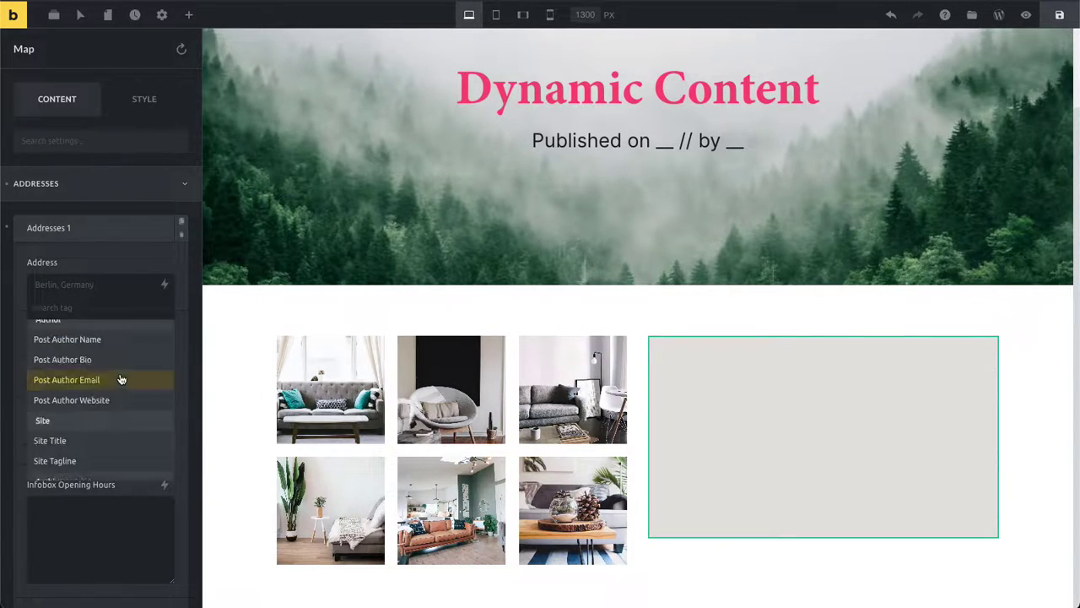
{"action": "scroll", "coordinate": [121, 379], "scroll_direction": "down", "scroll_amount": 6}
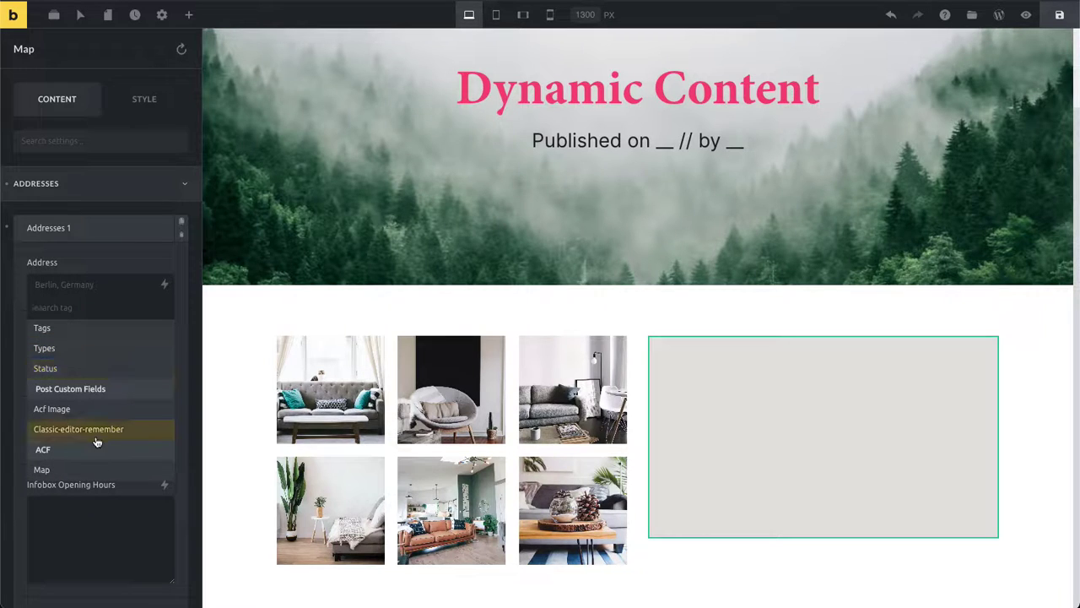
{"action": "left_click", "coordinate": [72, 472]}
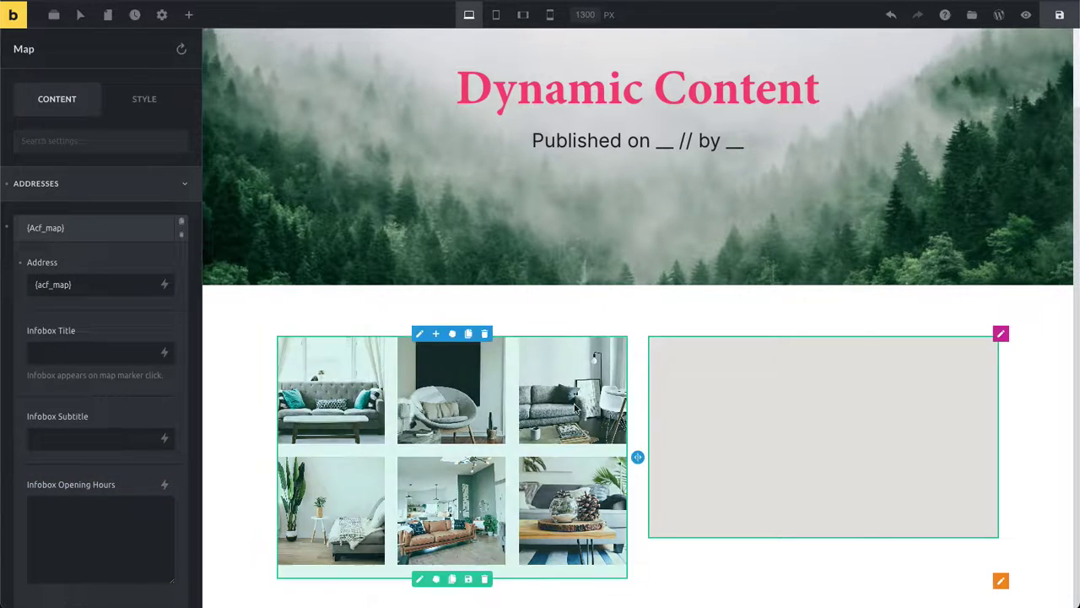
{"action": "left_click", "coordinate": [1024, 381]}
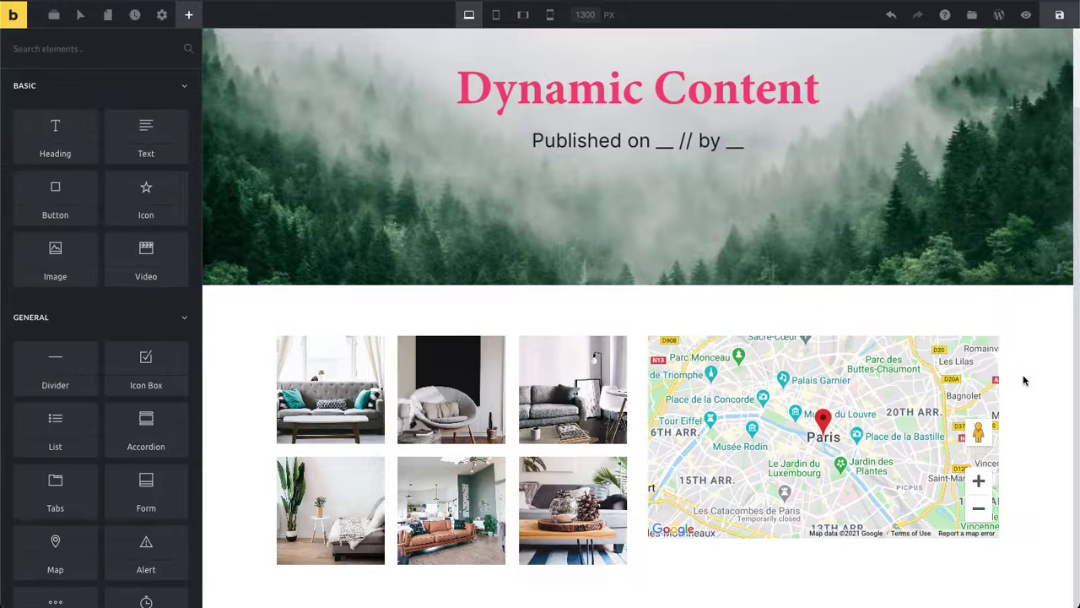
- Save the template and preview the post on the frontend, scrolling down to the gallery and map
{"action": "left_click", "coordinate": [1059, 15]}
{"action": "left_click", "coordinate": [1026, 16]}
{"action": "left_click", "coordinate": [1000, 22]}
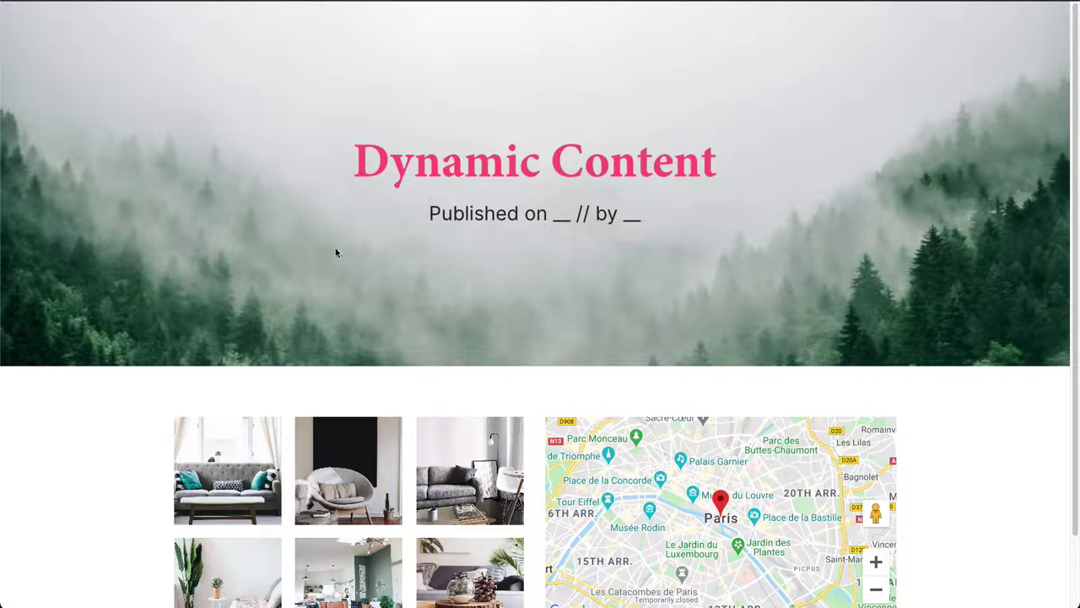
{"action": "scroll", "coordinate": [439, 388], "scroll_direction": "down", "scroll_amount": 1}
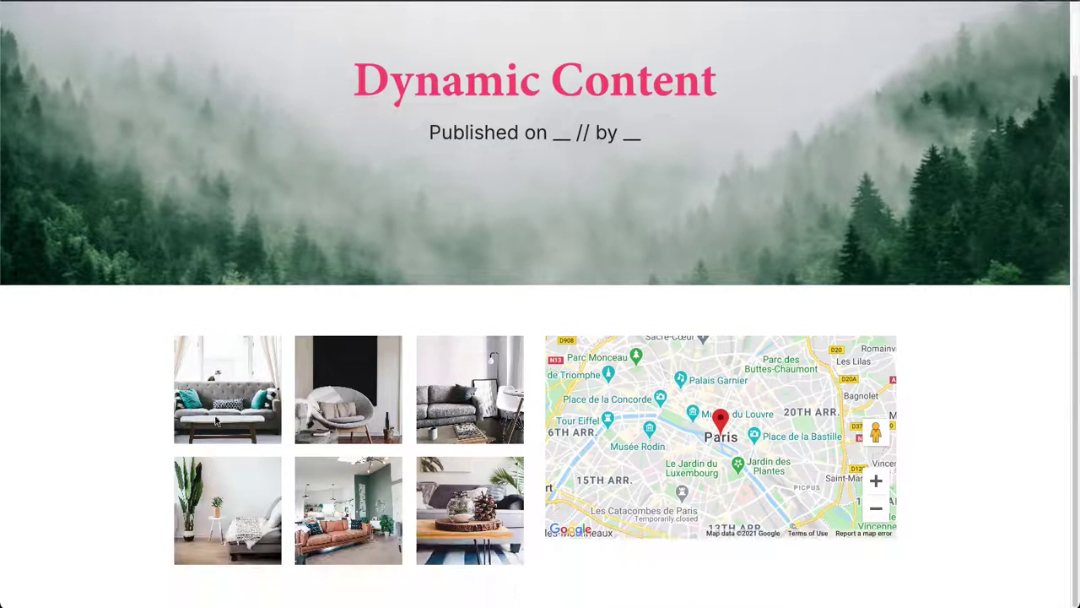